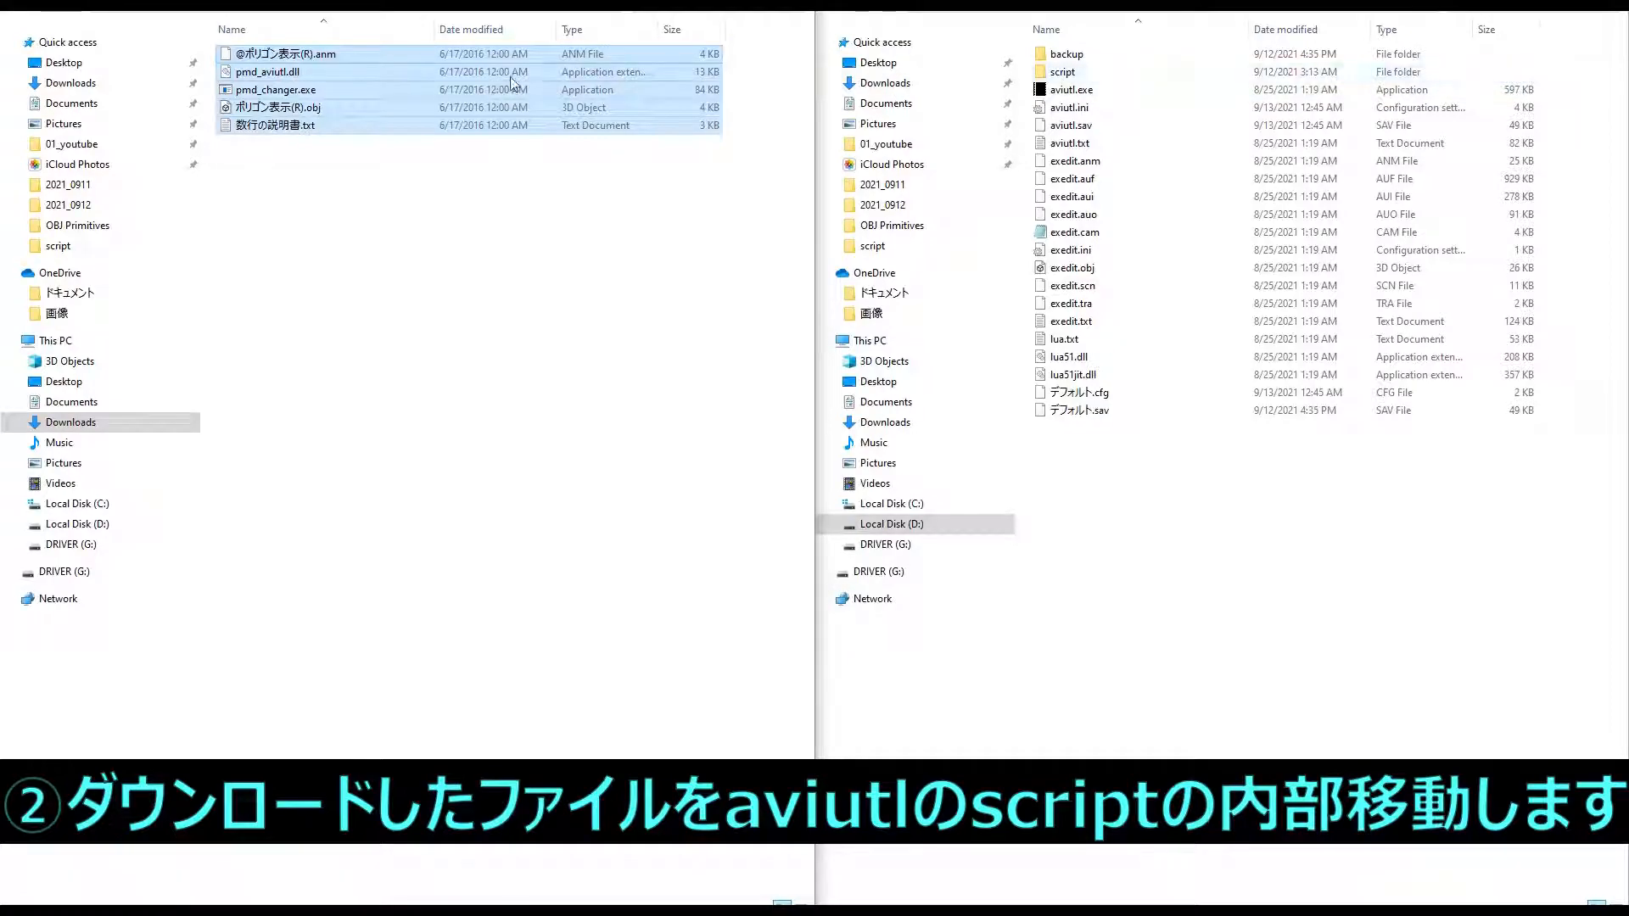
- Copy the five selected ポリゴン表示 files into the script folder, replacing the existing copies, and open that folder
drag(387, 53, 1131, 77)
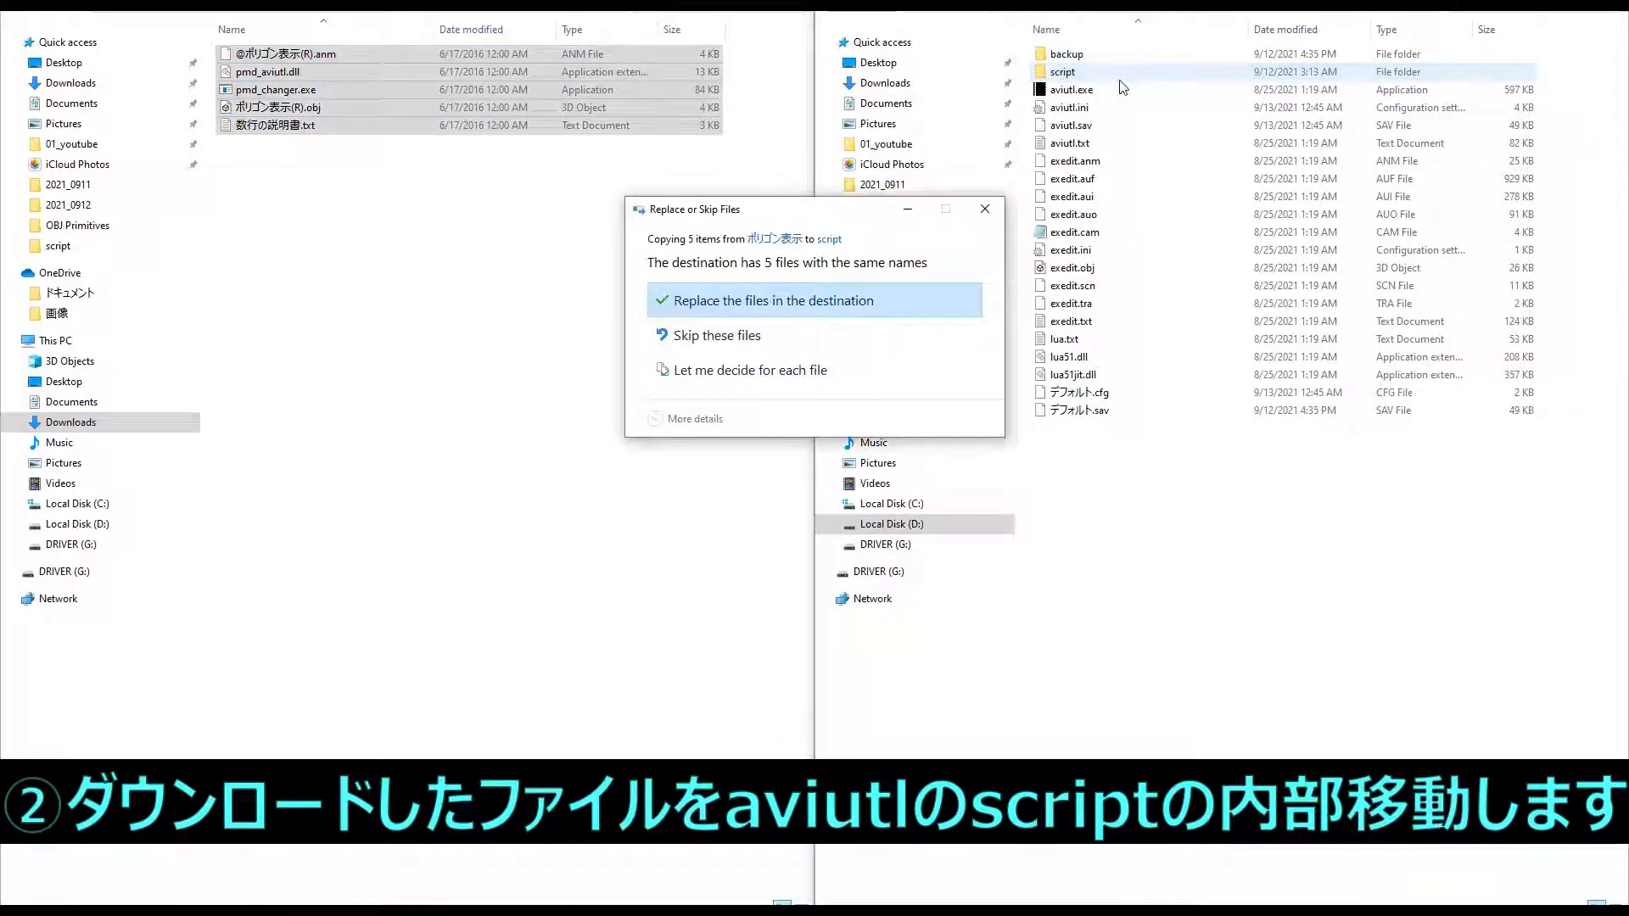
click(836, 305)
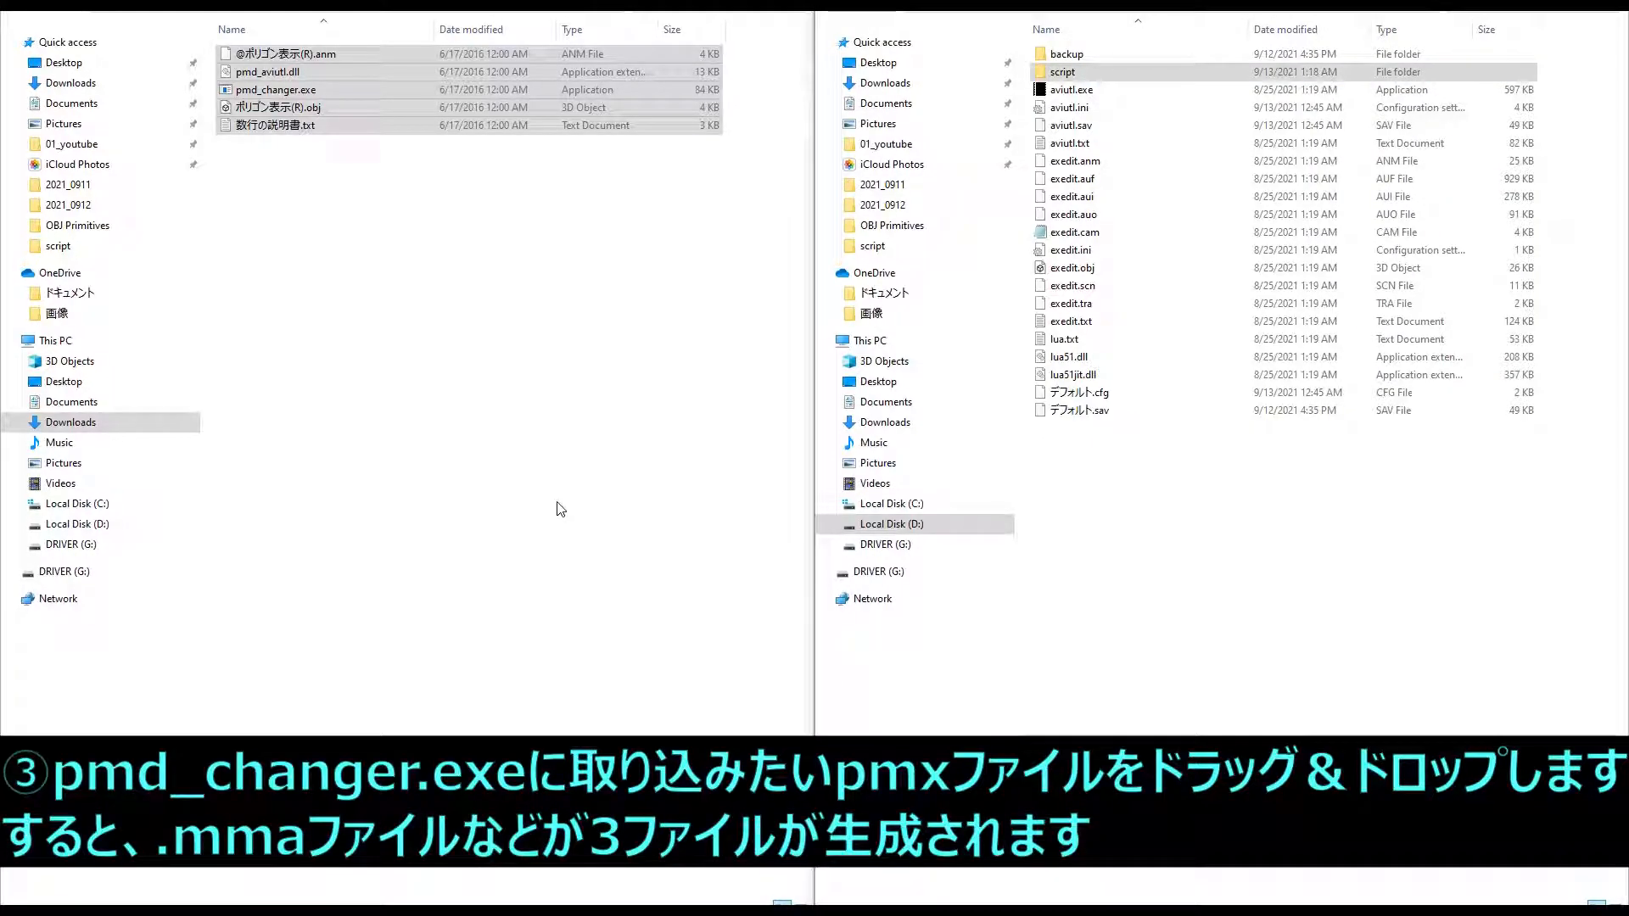
double_click(1052, 73)
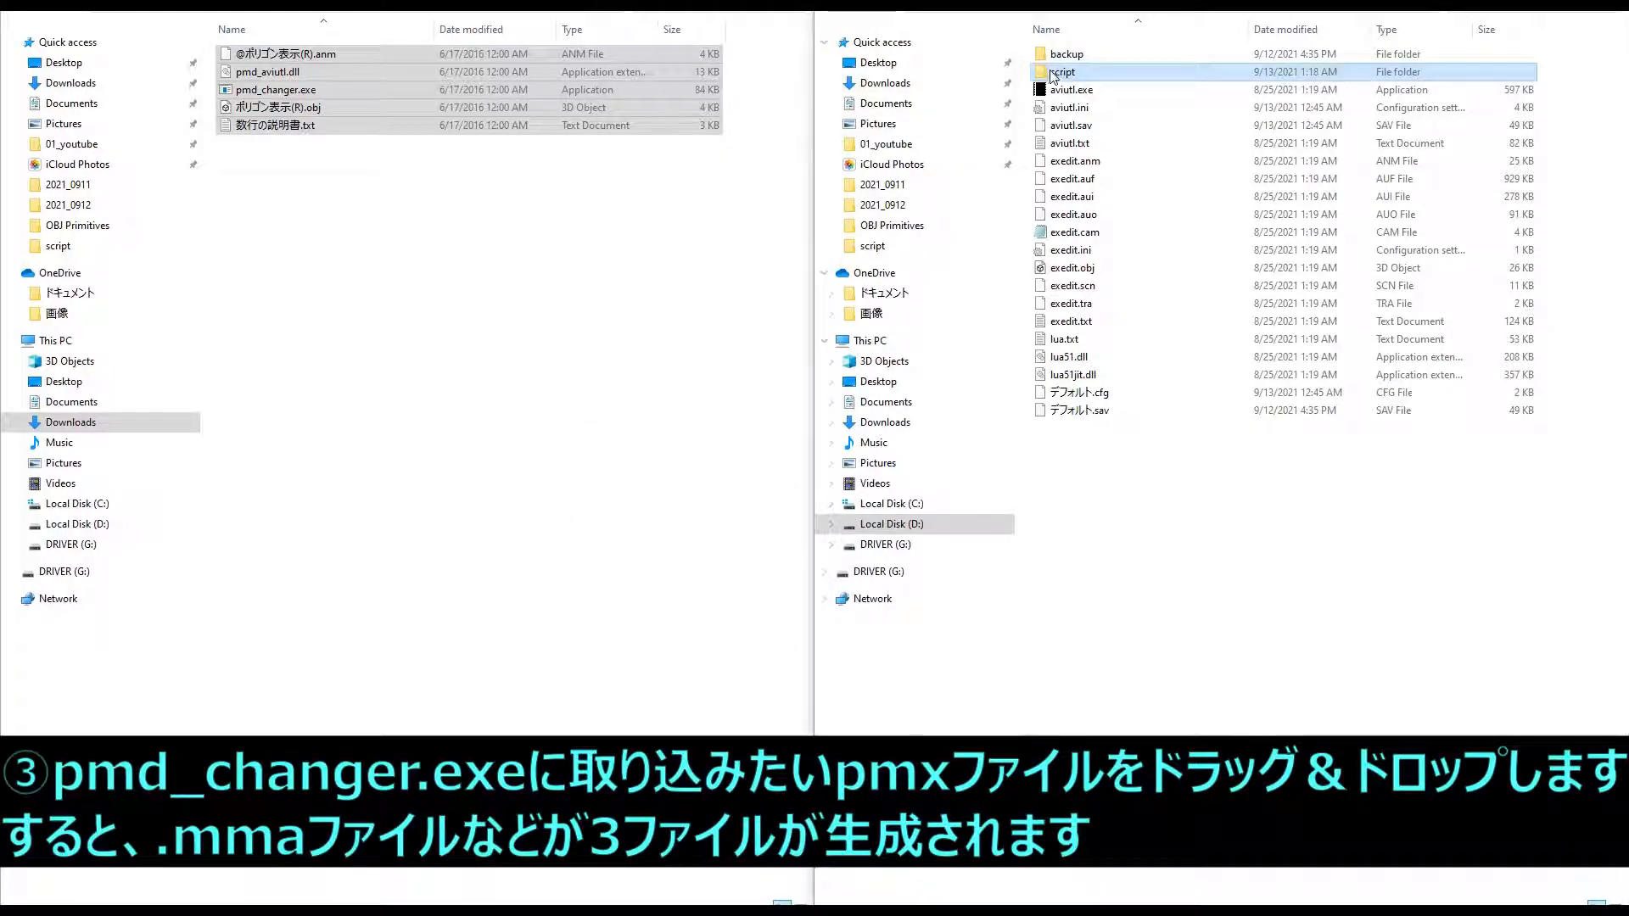
- Convert Dragon_Baked_Actions.pmx with pmd_changer.exe and check the generated .mma and text files
click(1107, 339)
drag(0, 314, 775, 62)
key(super+Left)
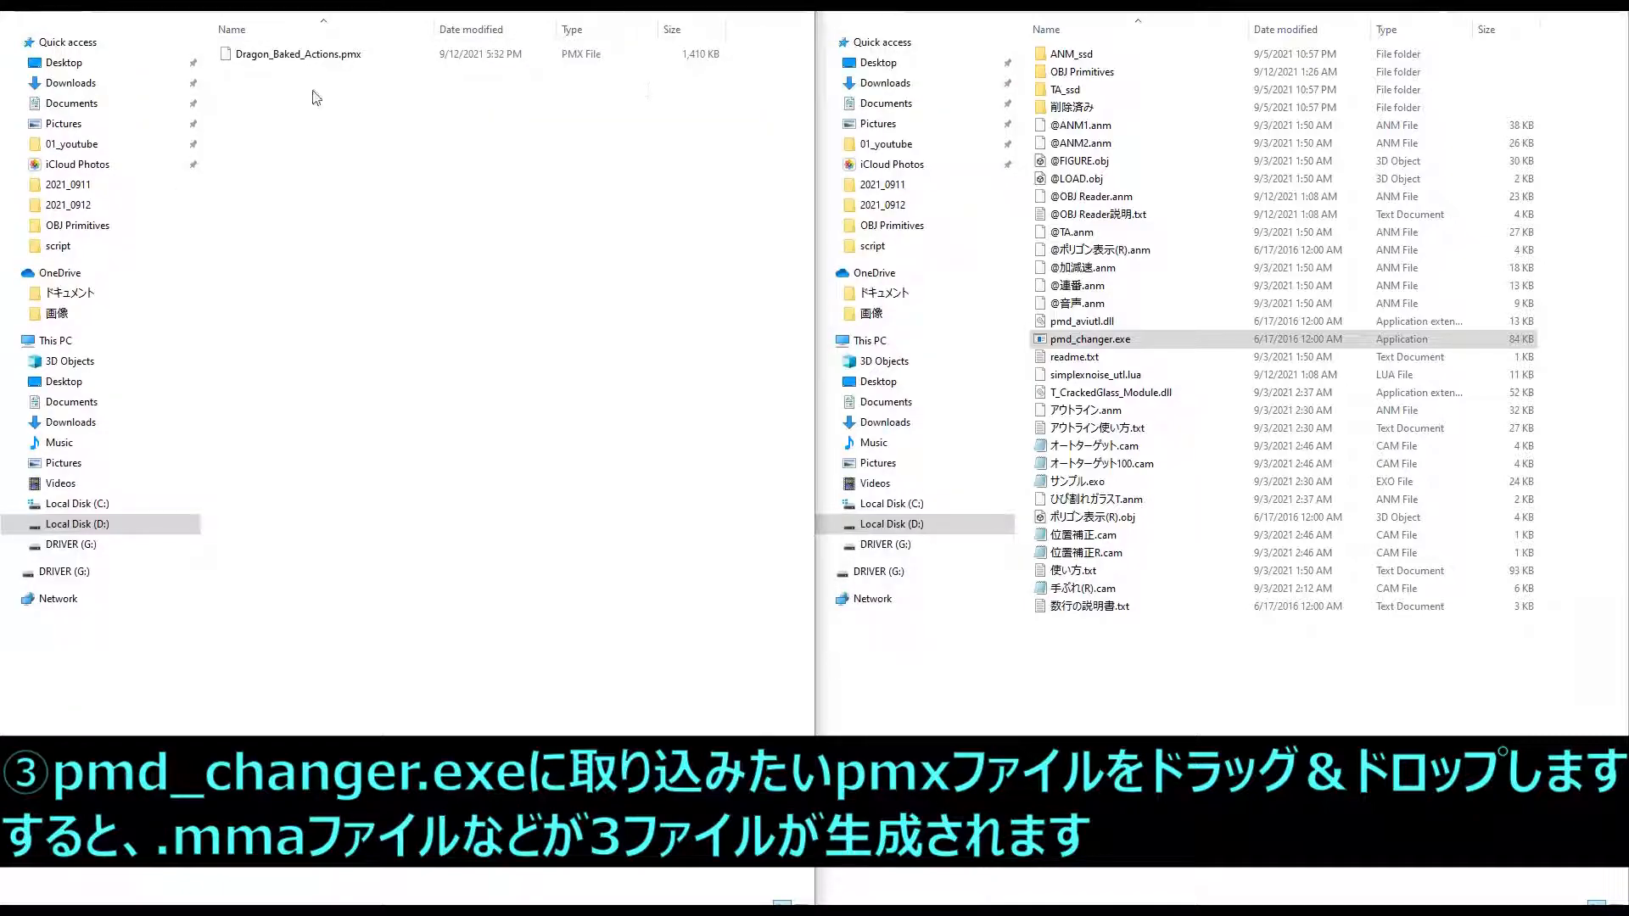
drag(298, 55, 1130, 346)
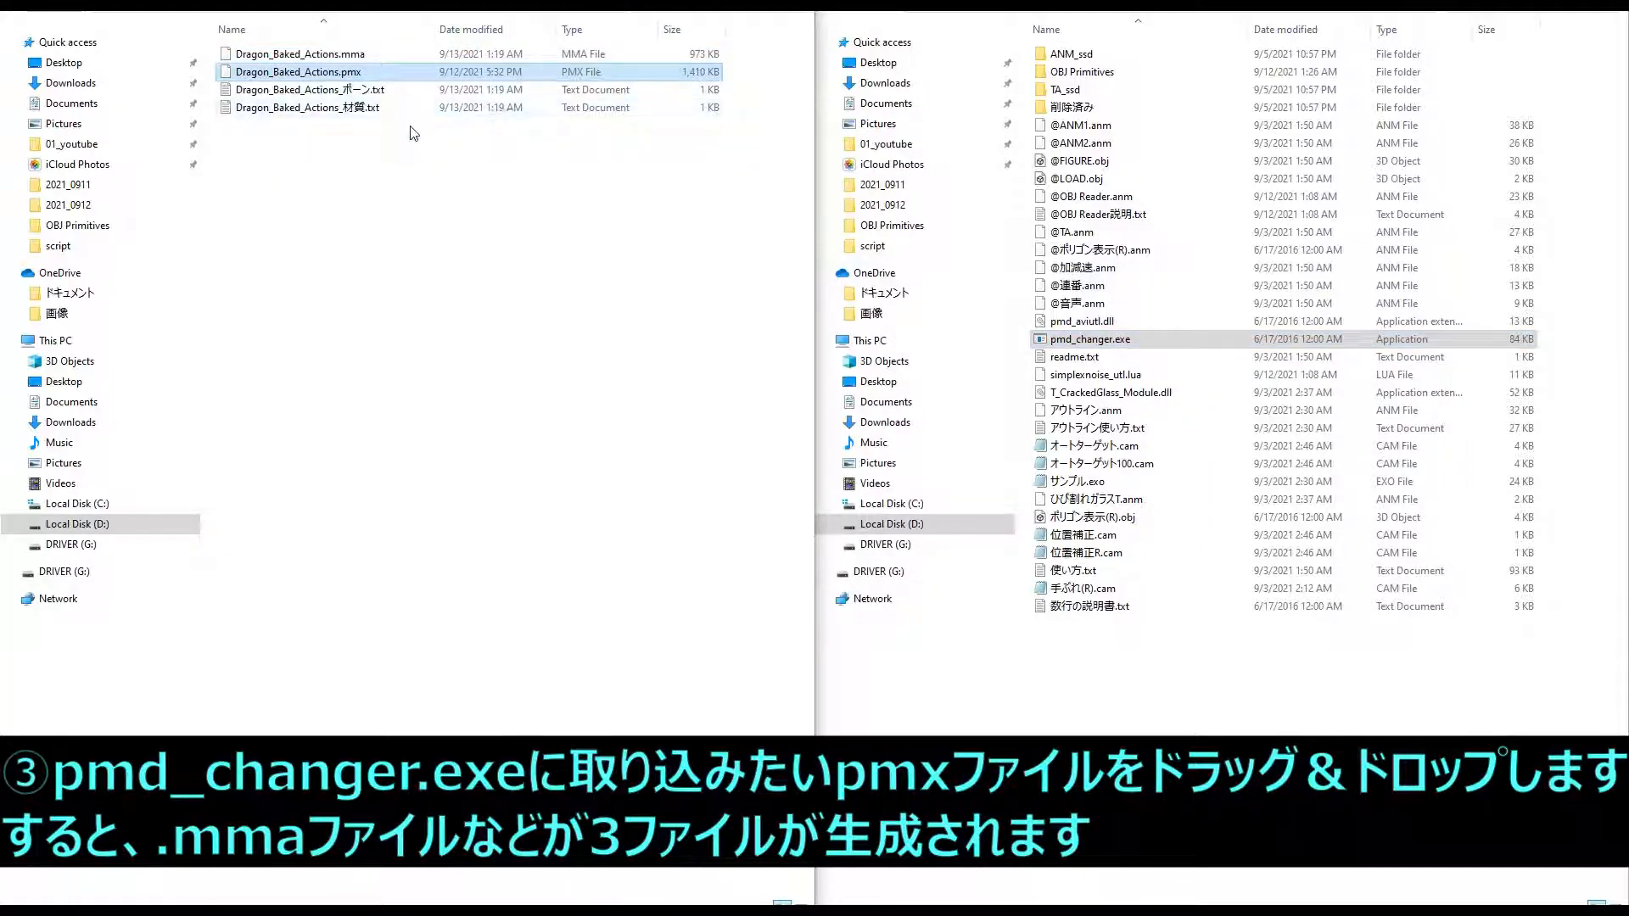
click(373, 55)
ctrl+click(369, 90)
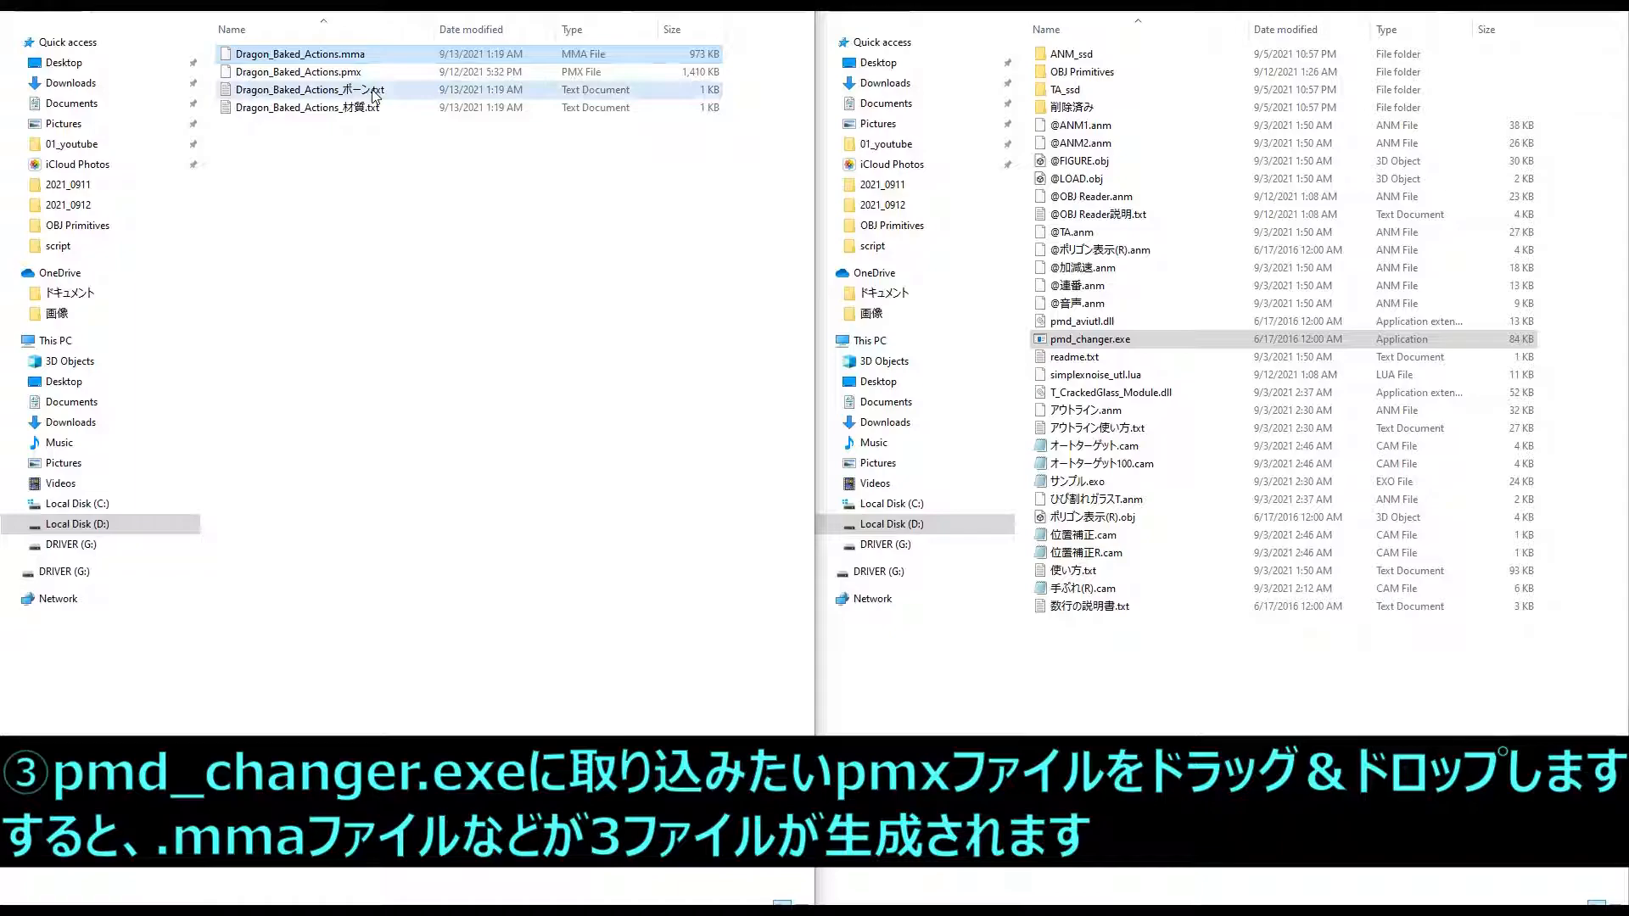
ctrl+click(363, 108)
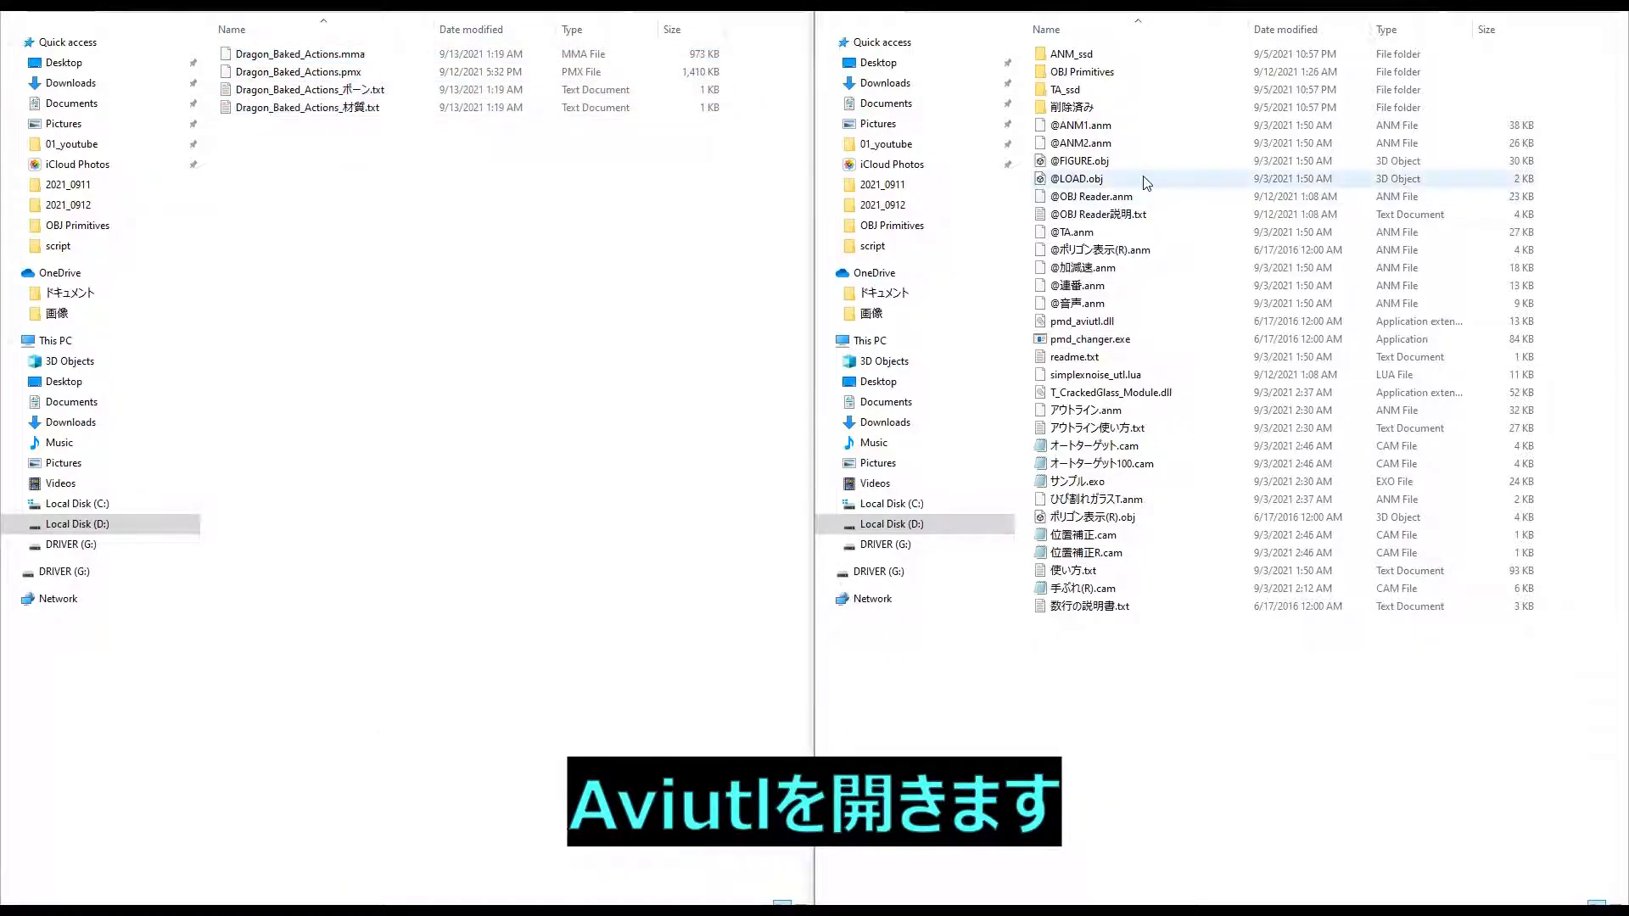
- Launch aviutl.exe from the parent of the script folder and show the extended editing (拡張編集) timeline
click(1160, 5)
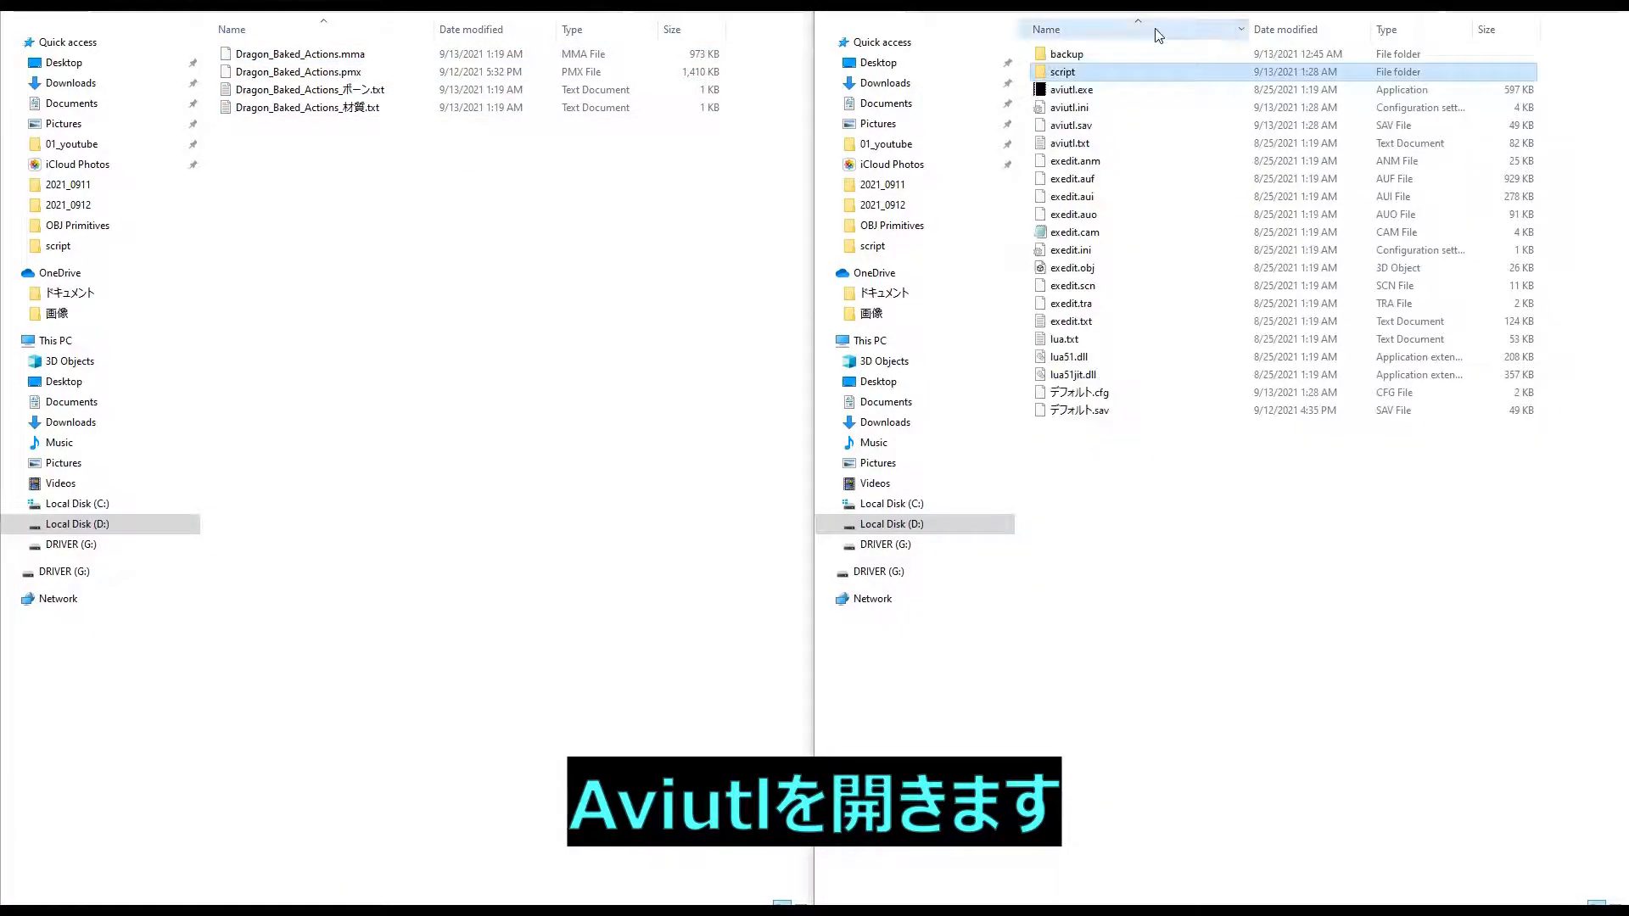
double_click(1080, 94)
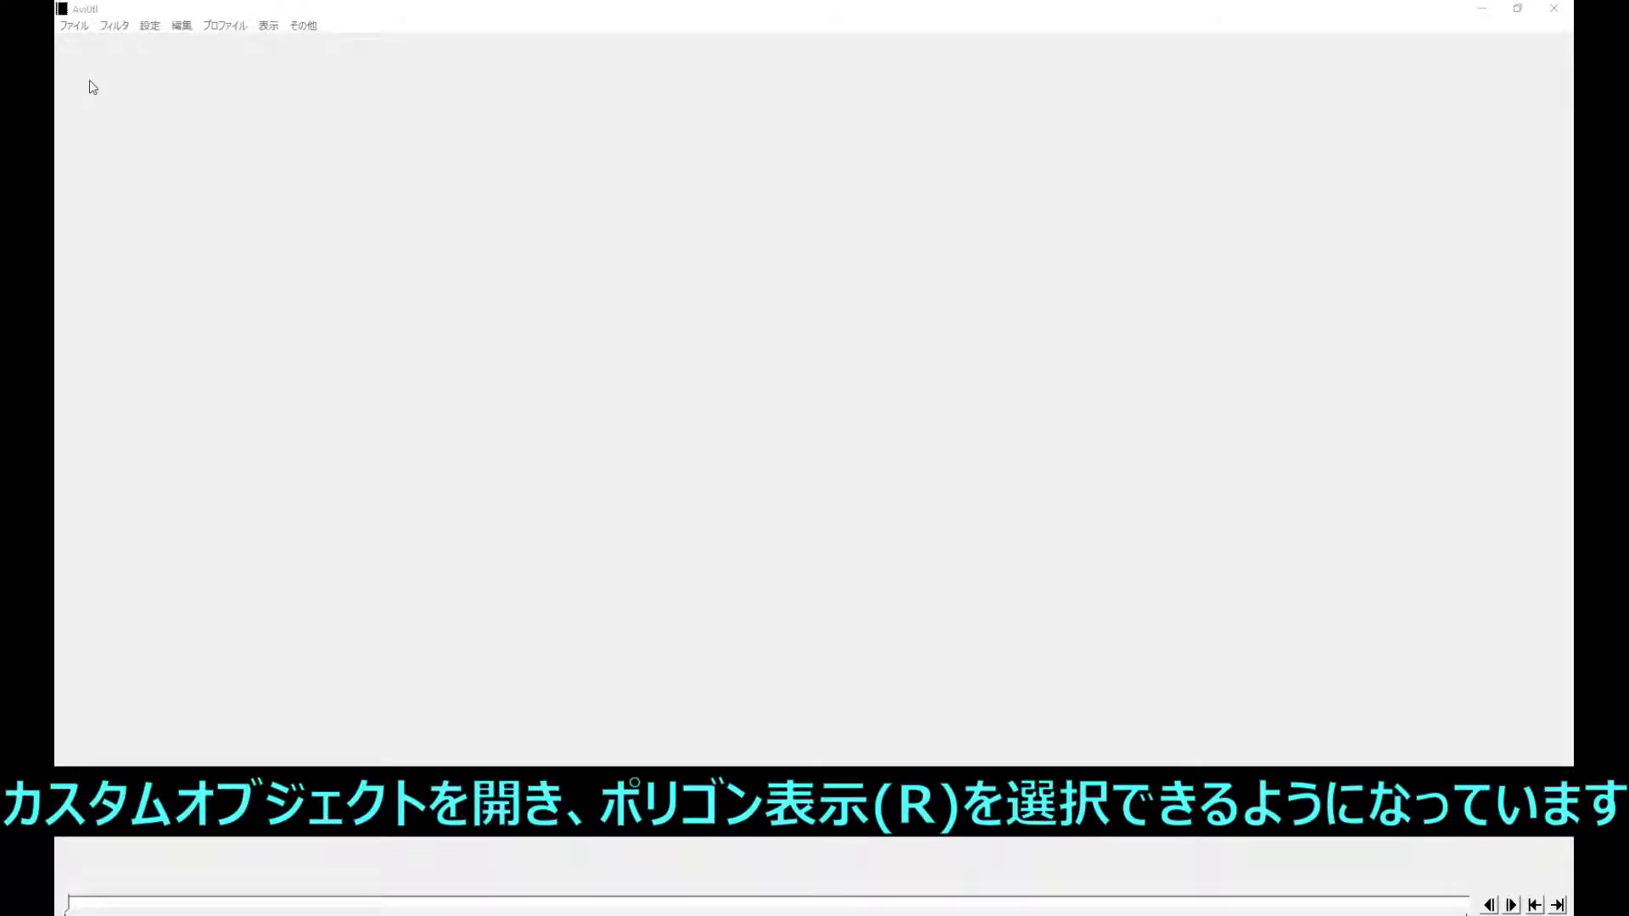
click(158, 26)
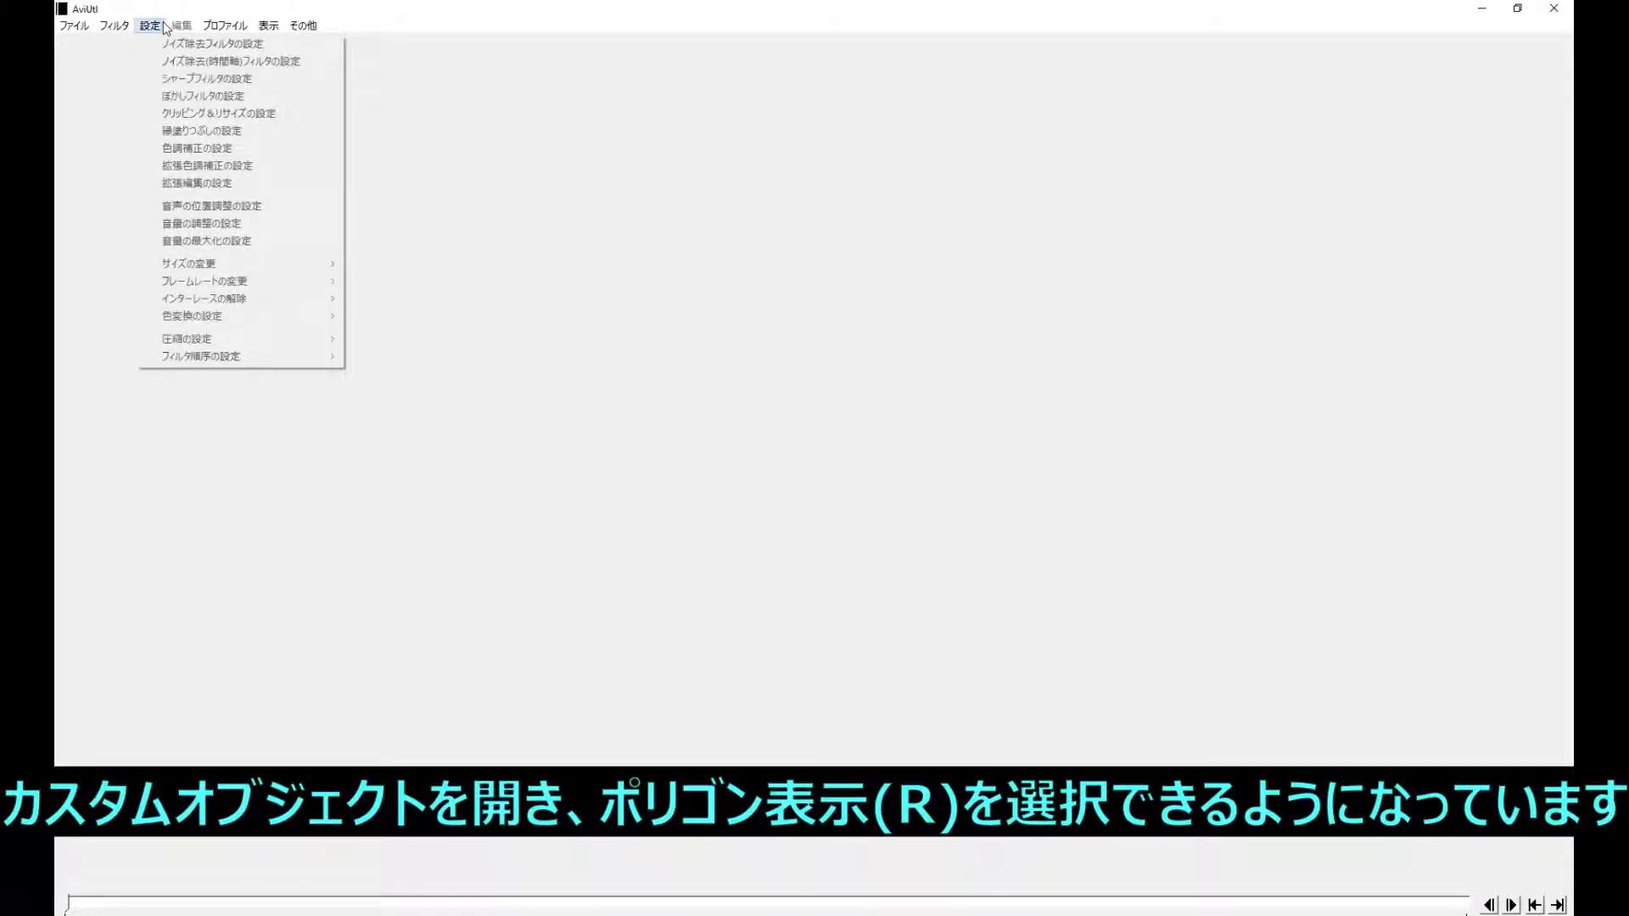
click(199, 182)
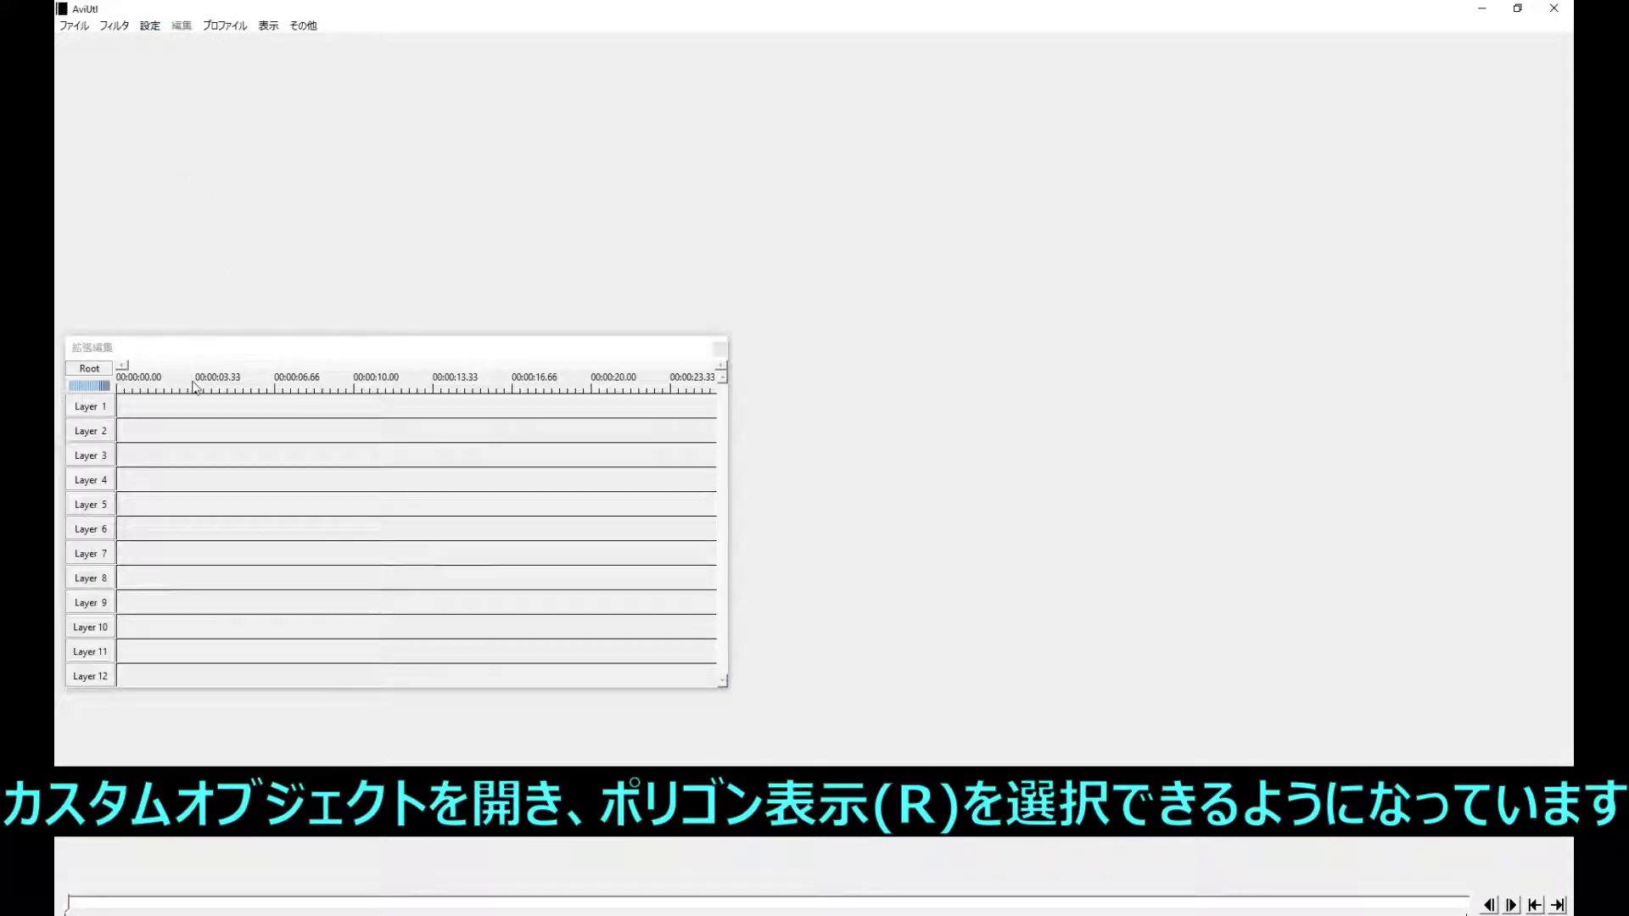
- Create a new 1920x1080 editing project at 30 fps with 44100 Hz audio
right_click(181, 410)
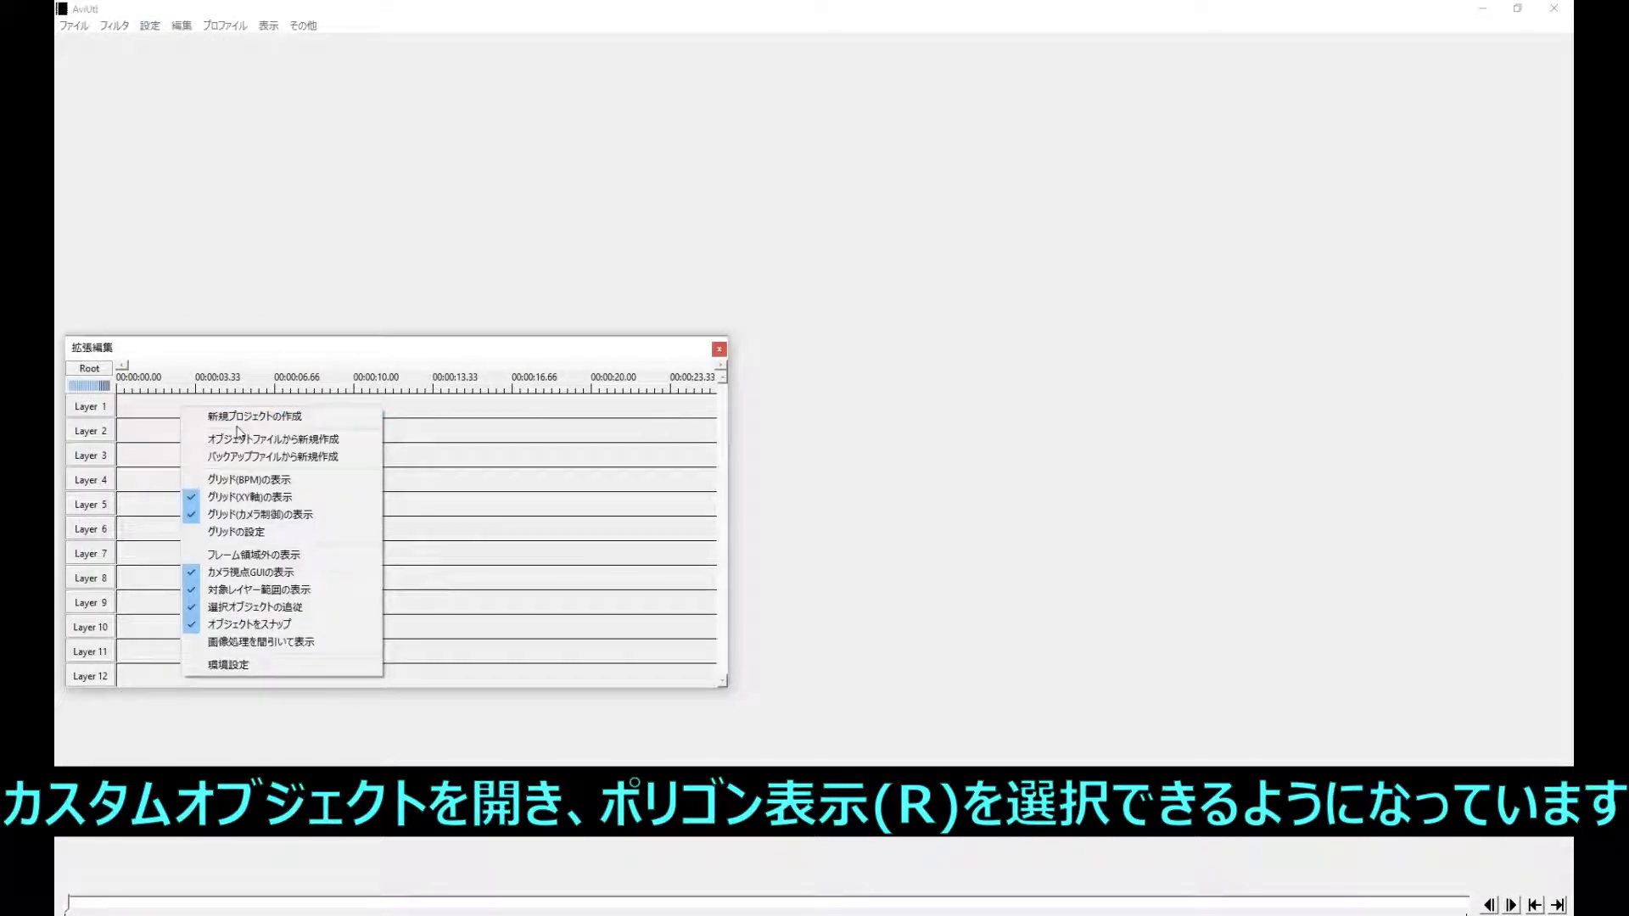
click(238, 429)
click(241, 430)
- Add a custom object (カスタムオブジェクト) on Layer 1 and stretch it to span frames 1 to 200
right_click(172, 422)
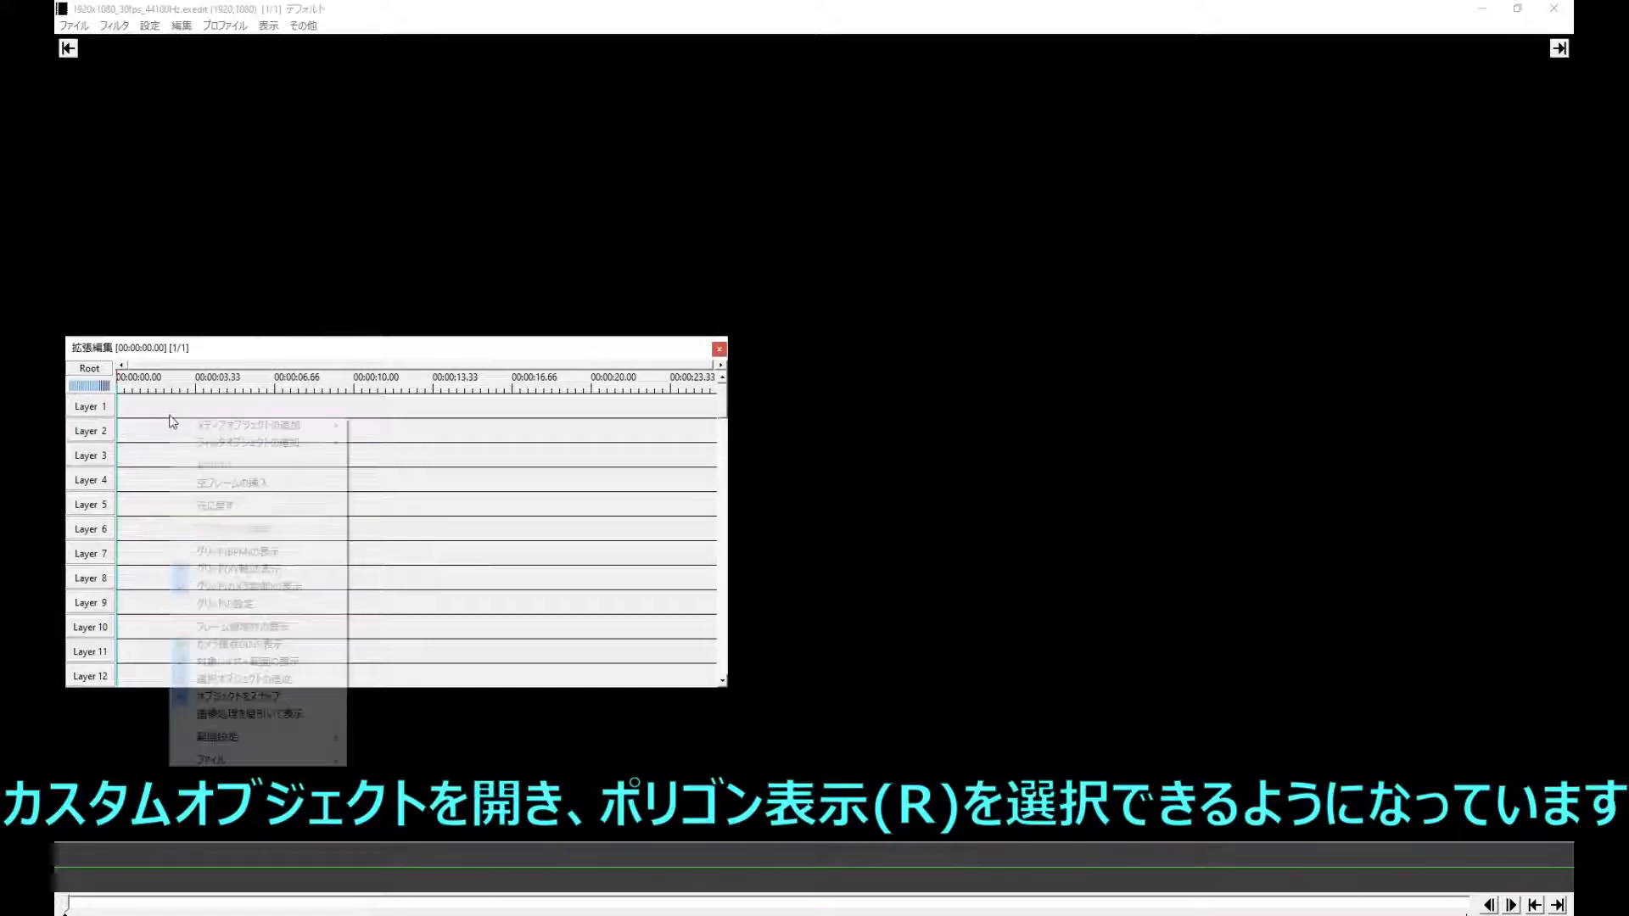
mouse_move(241, 427)
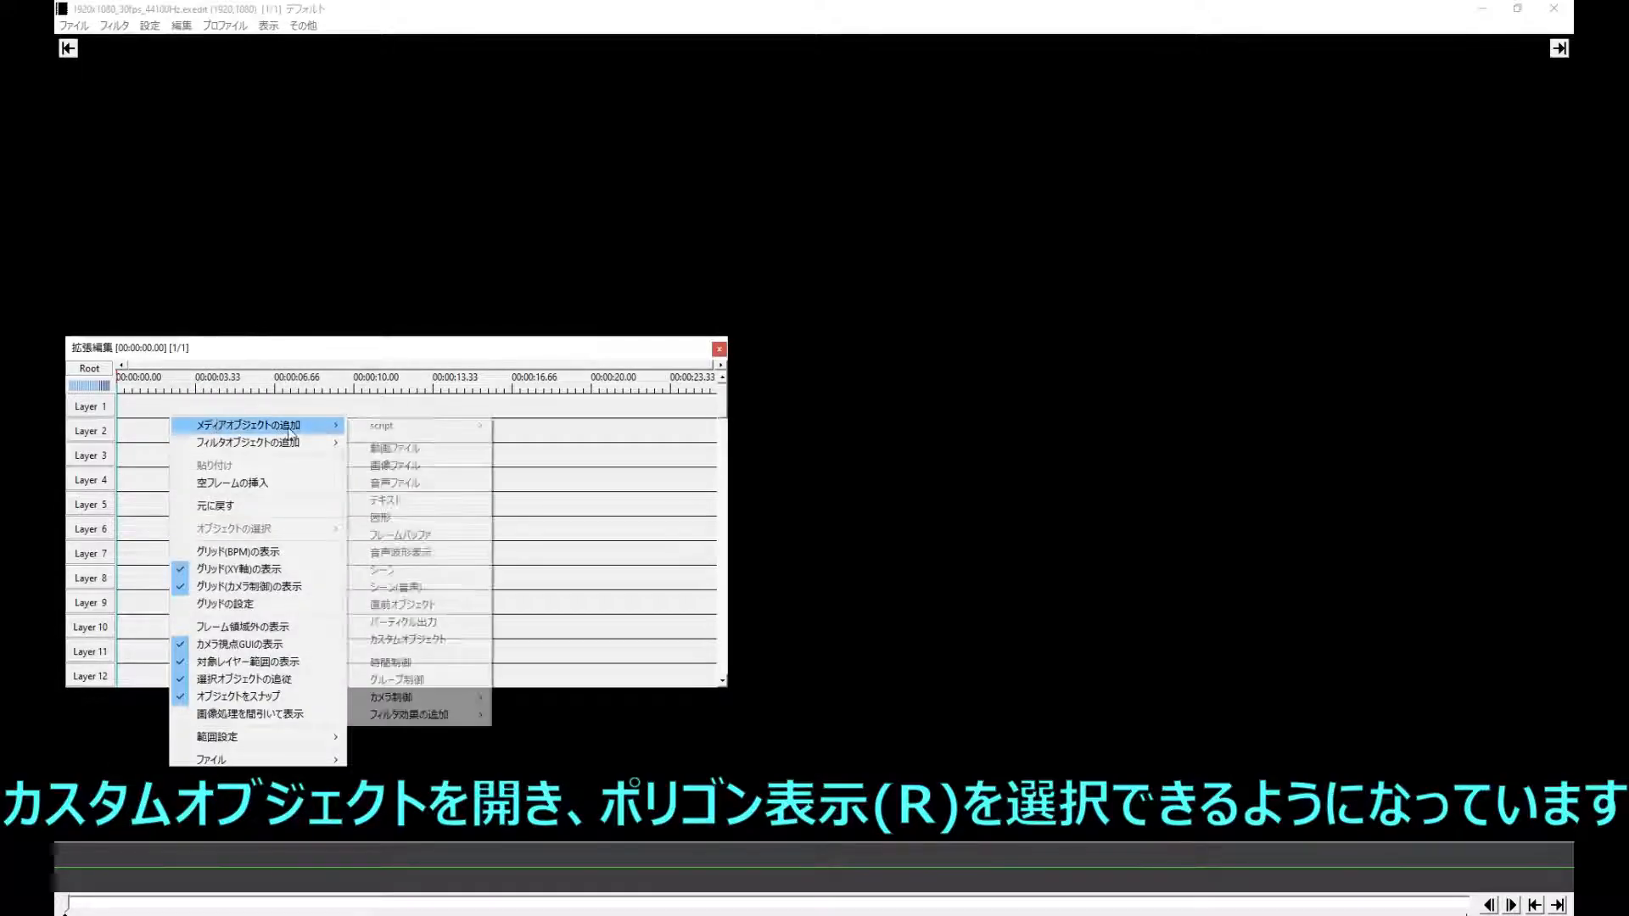
click(399, 640)
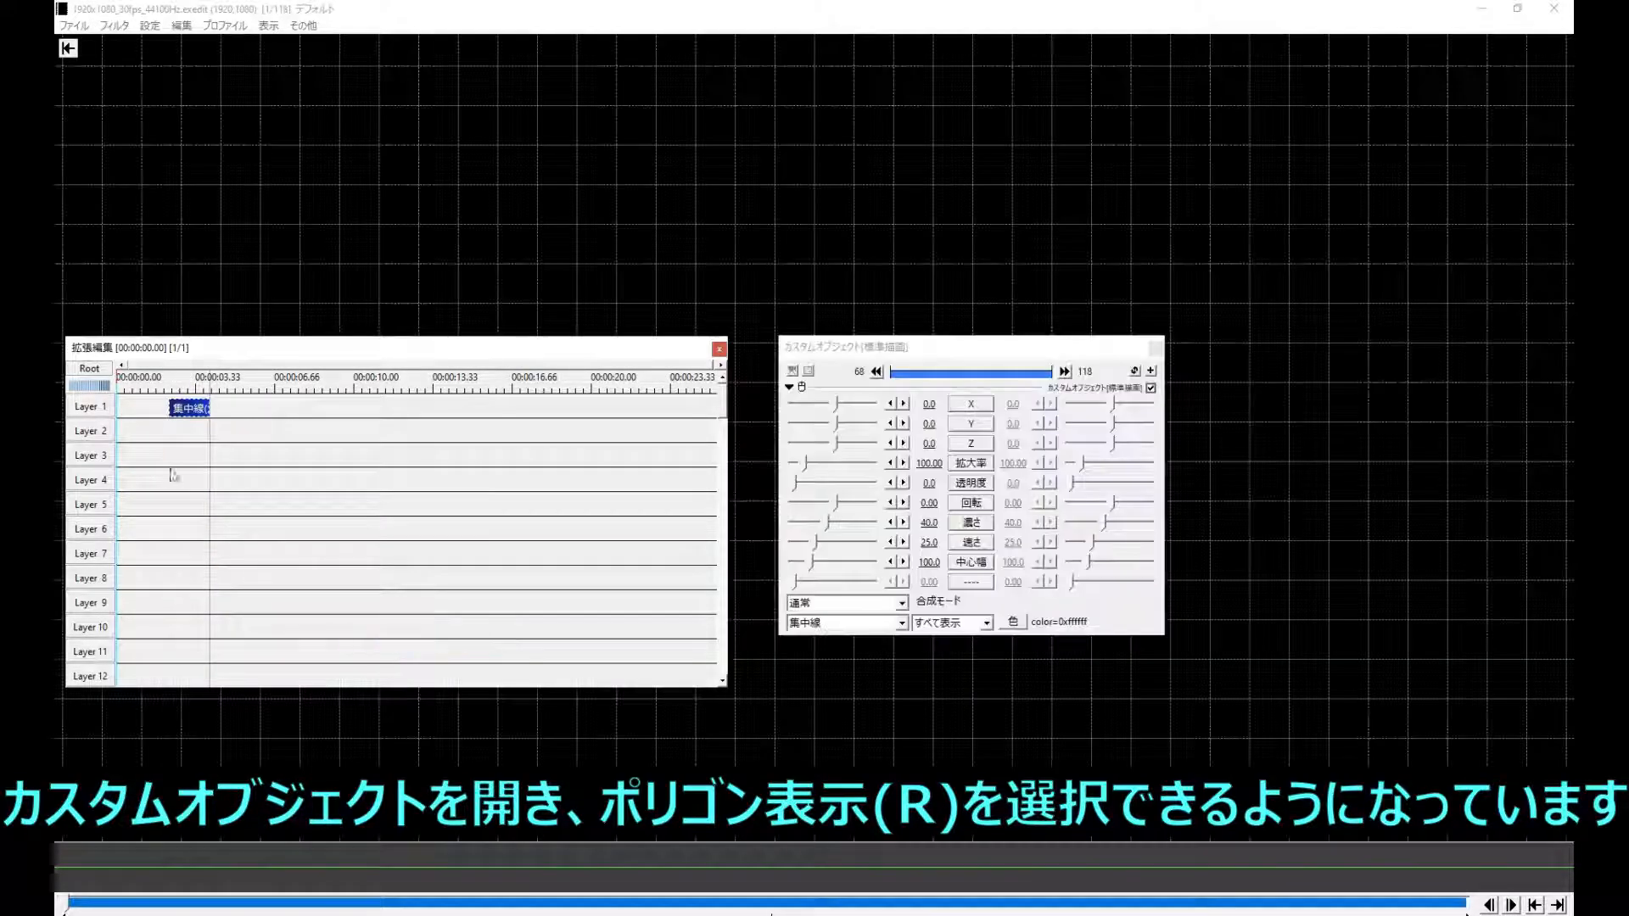
drag(171, 404, 100, 402)
drag(208, 407, 276, 410)
- Change the custom object's type to ポリゴン表示(R)
click(901, 623)
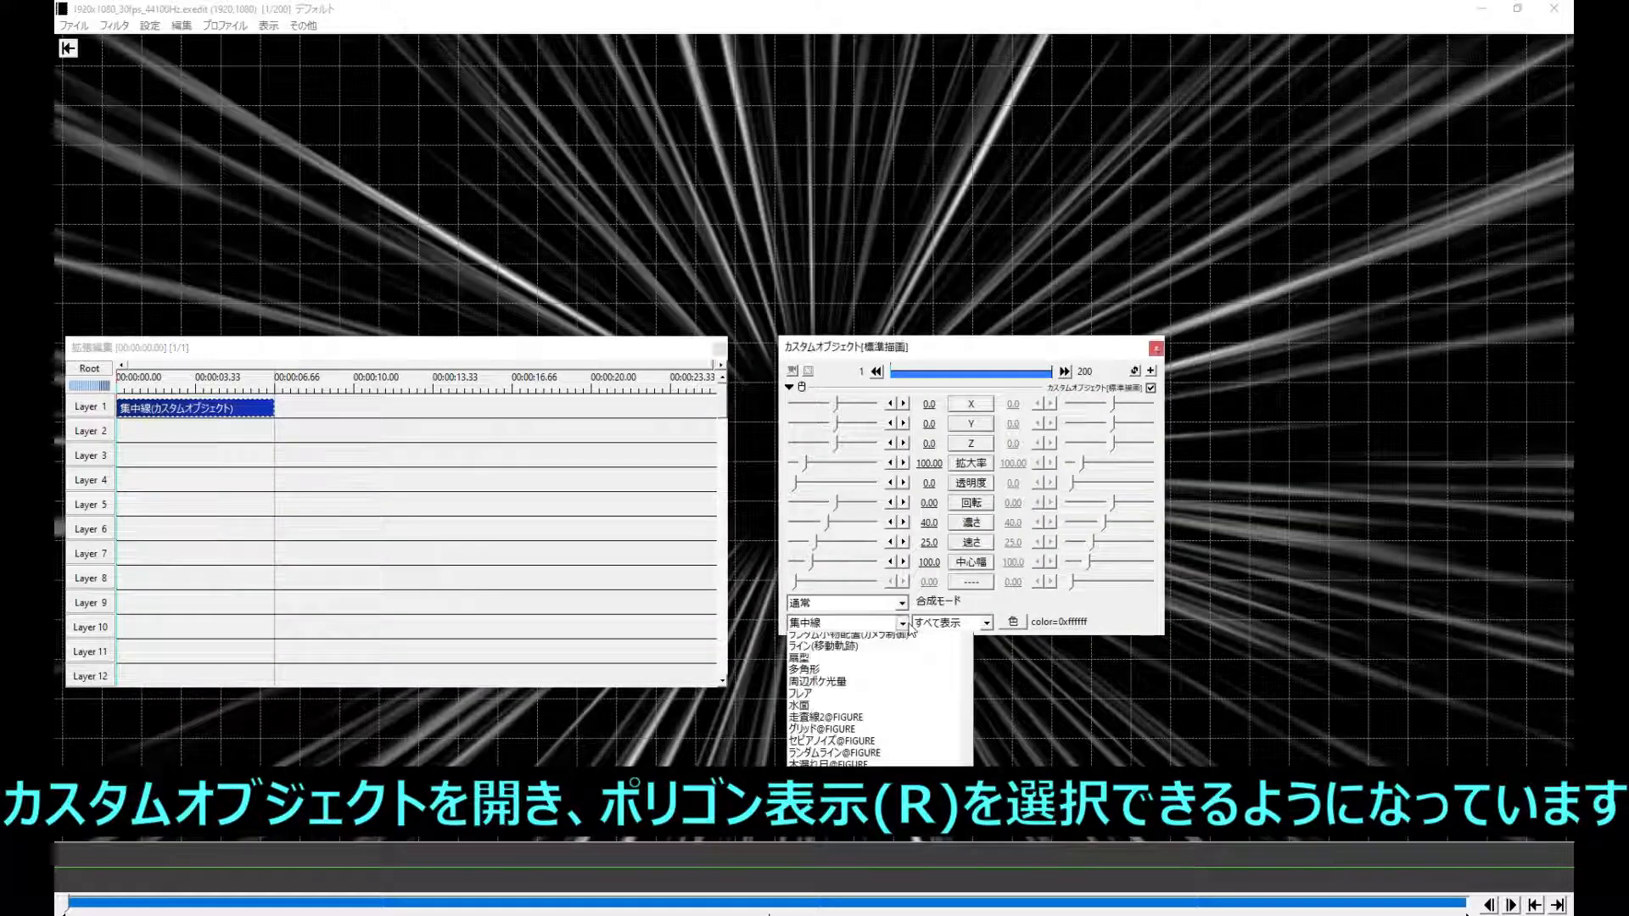
scroll(908, 711, down, 15)
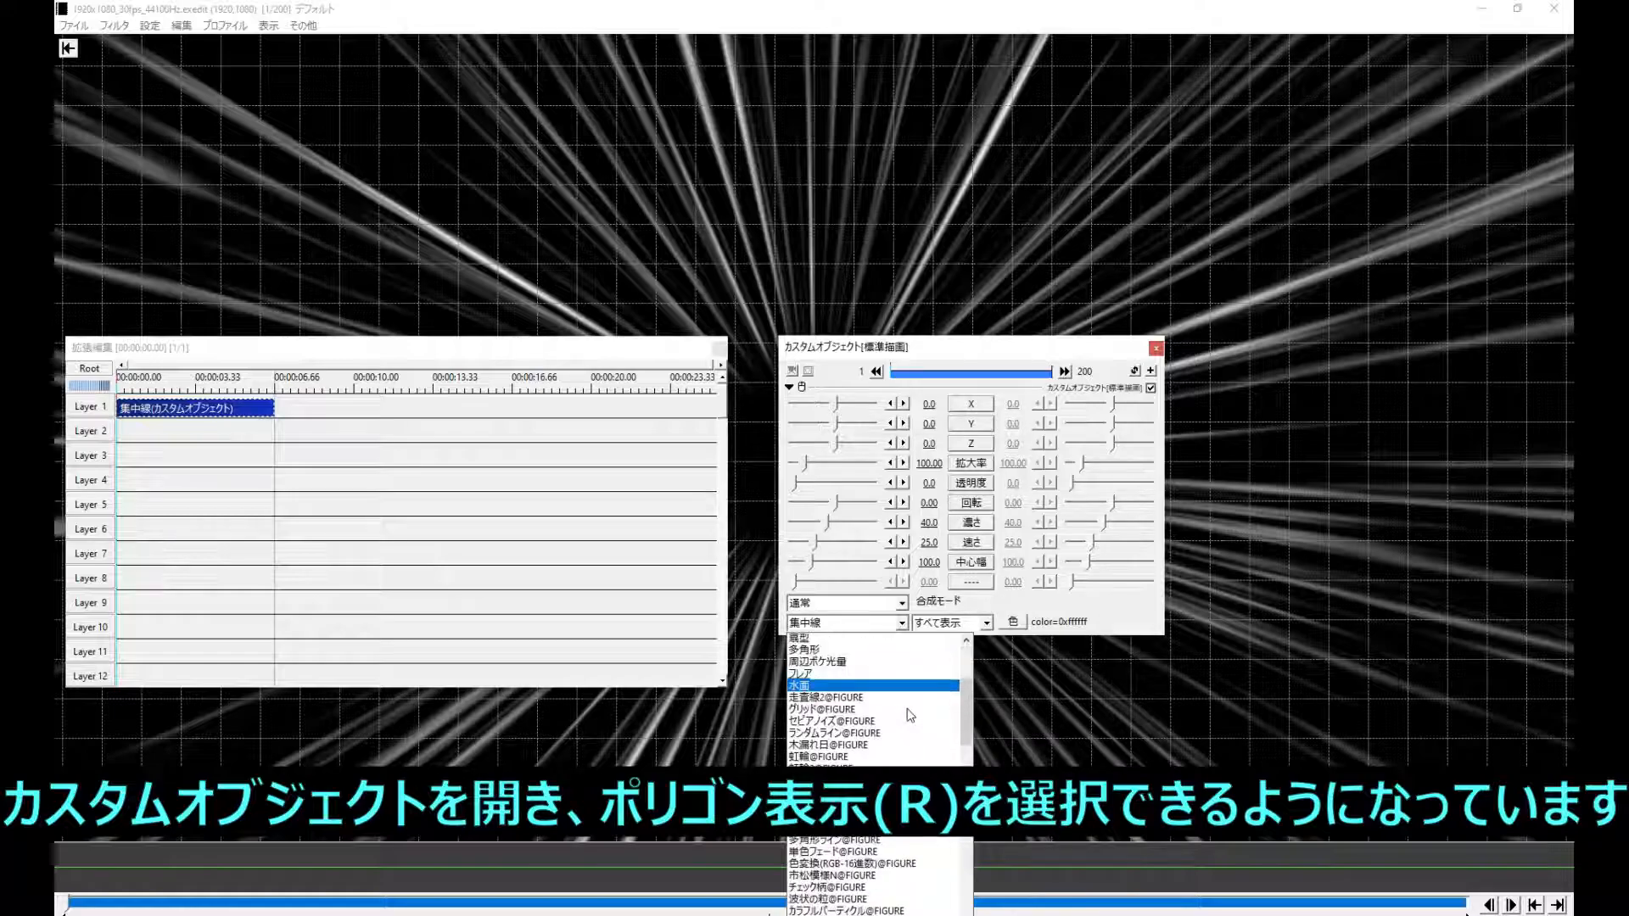
scroll(906, 716, down, 5)
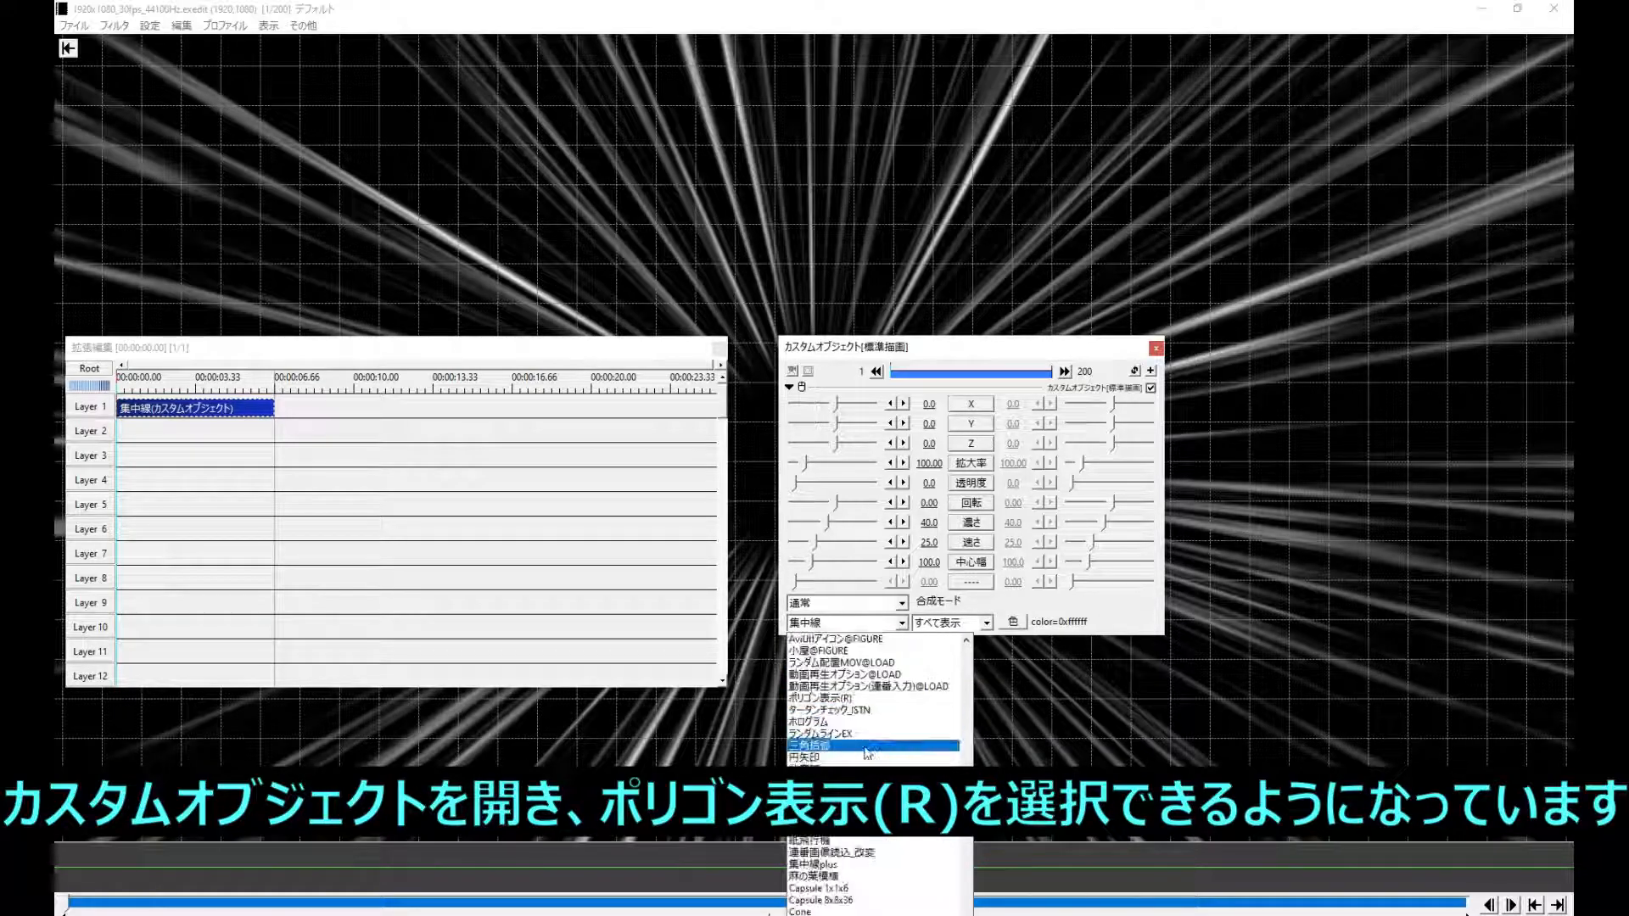
click(849, 707)
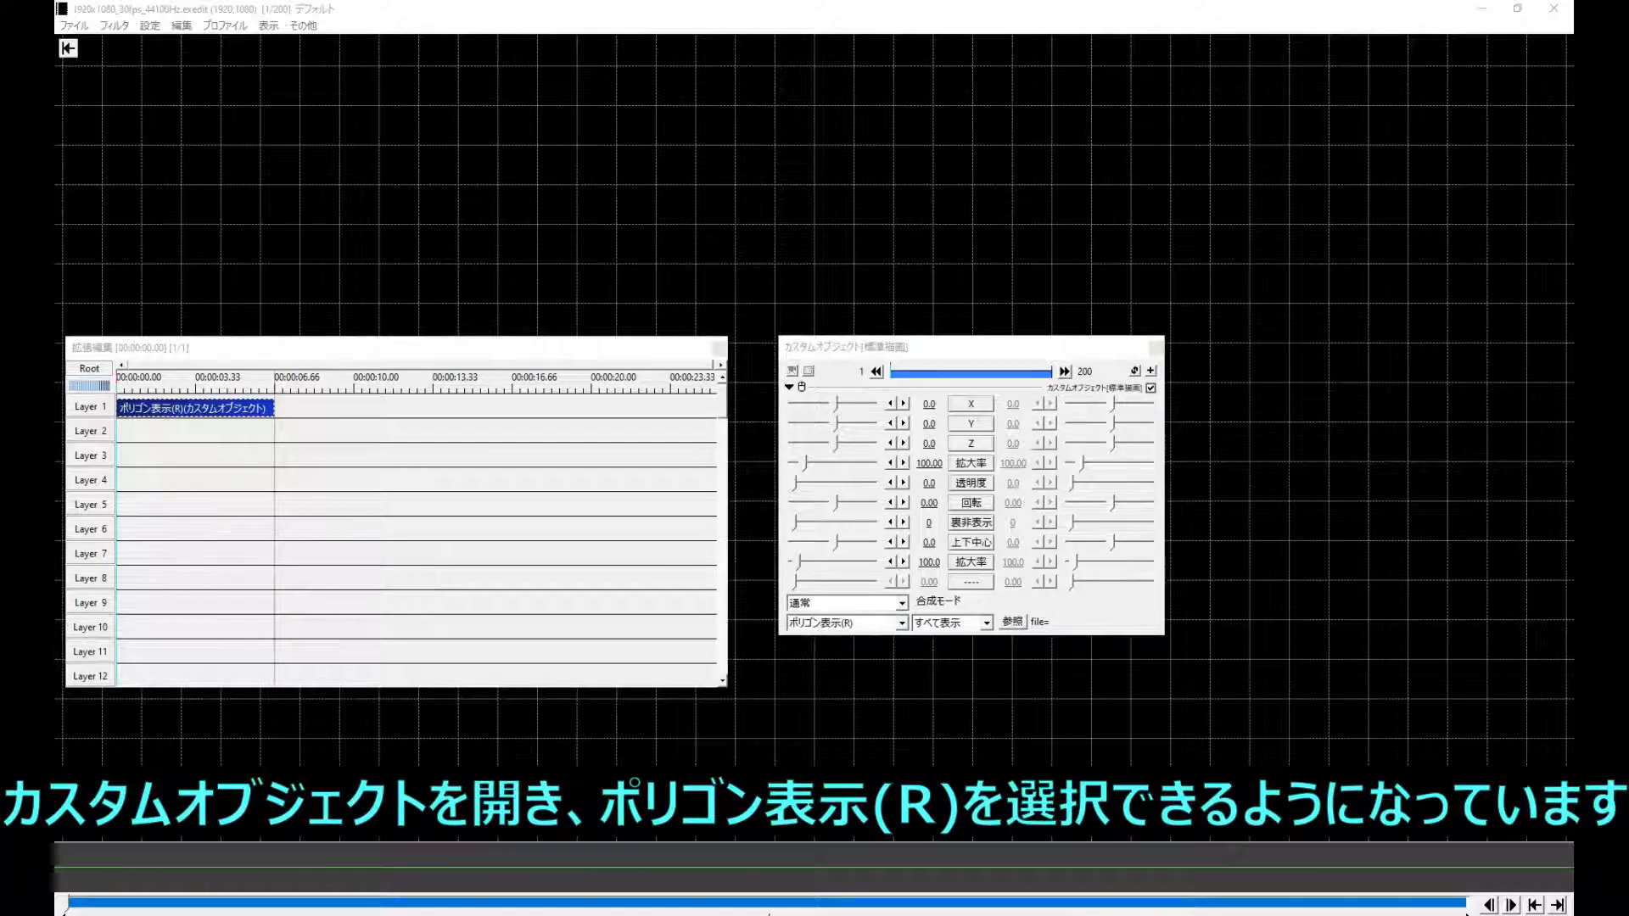
- Load Dragon_Baked_Actions.mma from the test folder as the polygon object's source file
click(1011, 624)
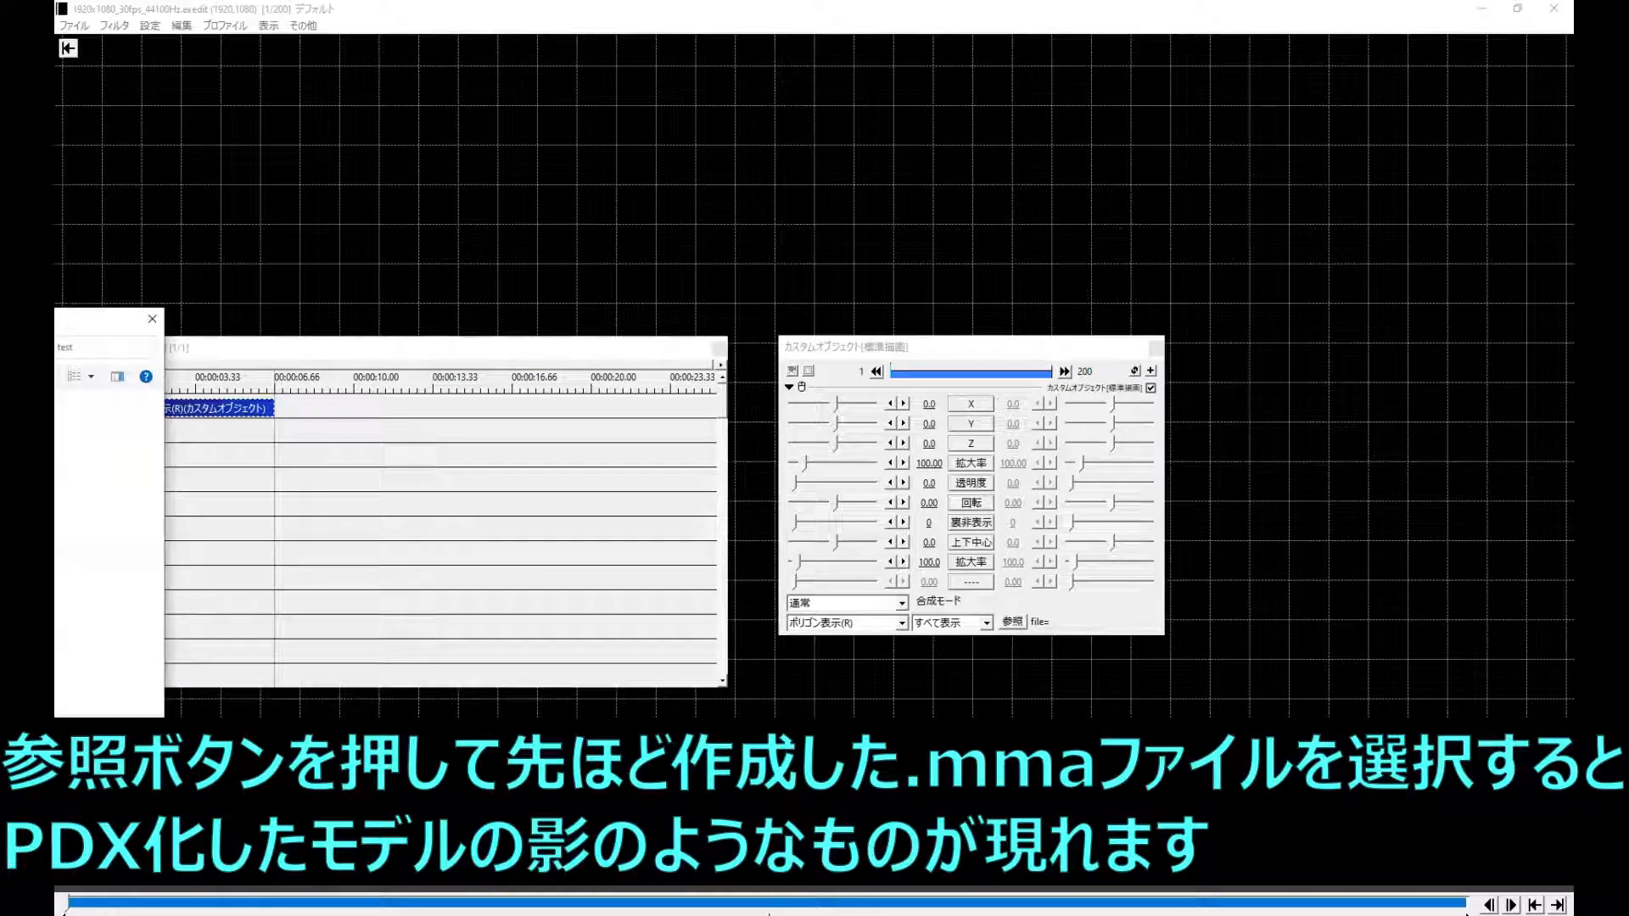
drag(56, 322, 411, 67)
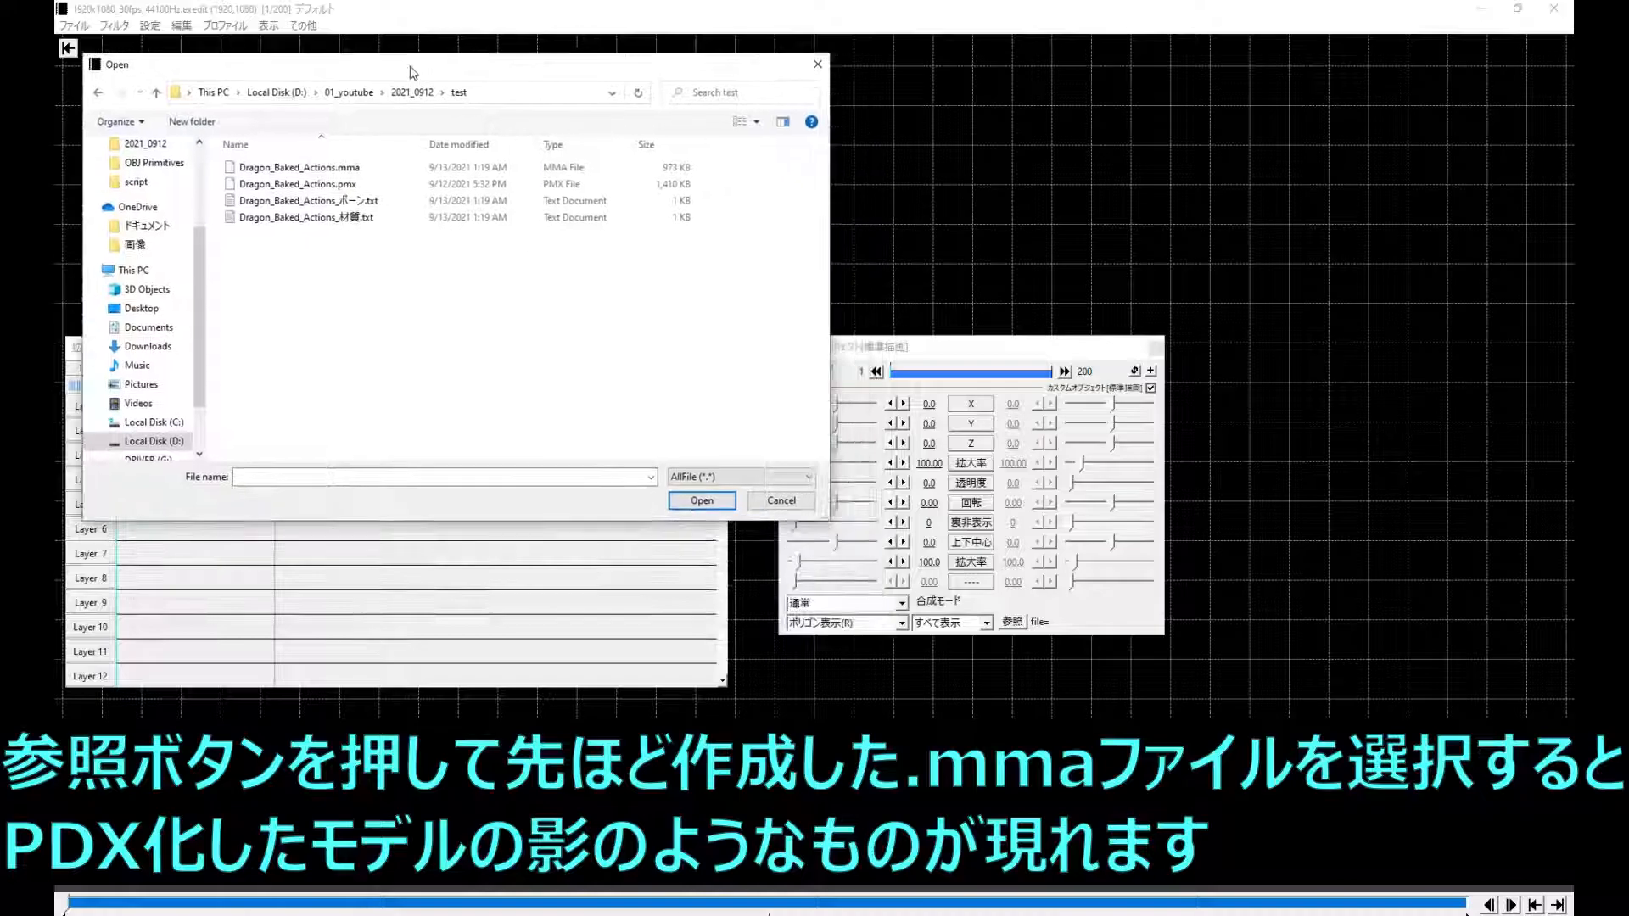
click(350, 169)
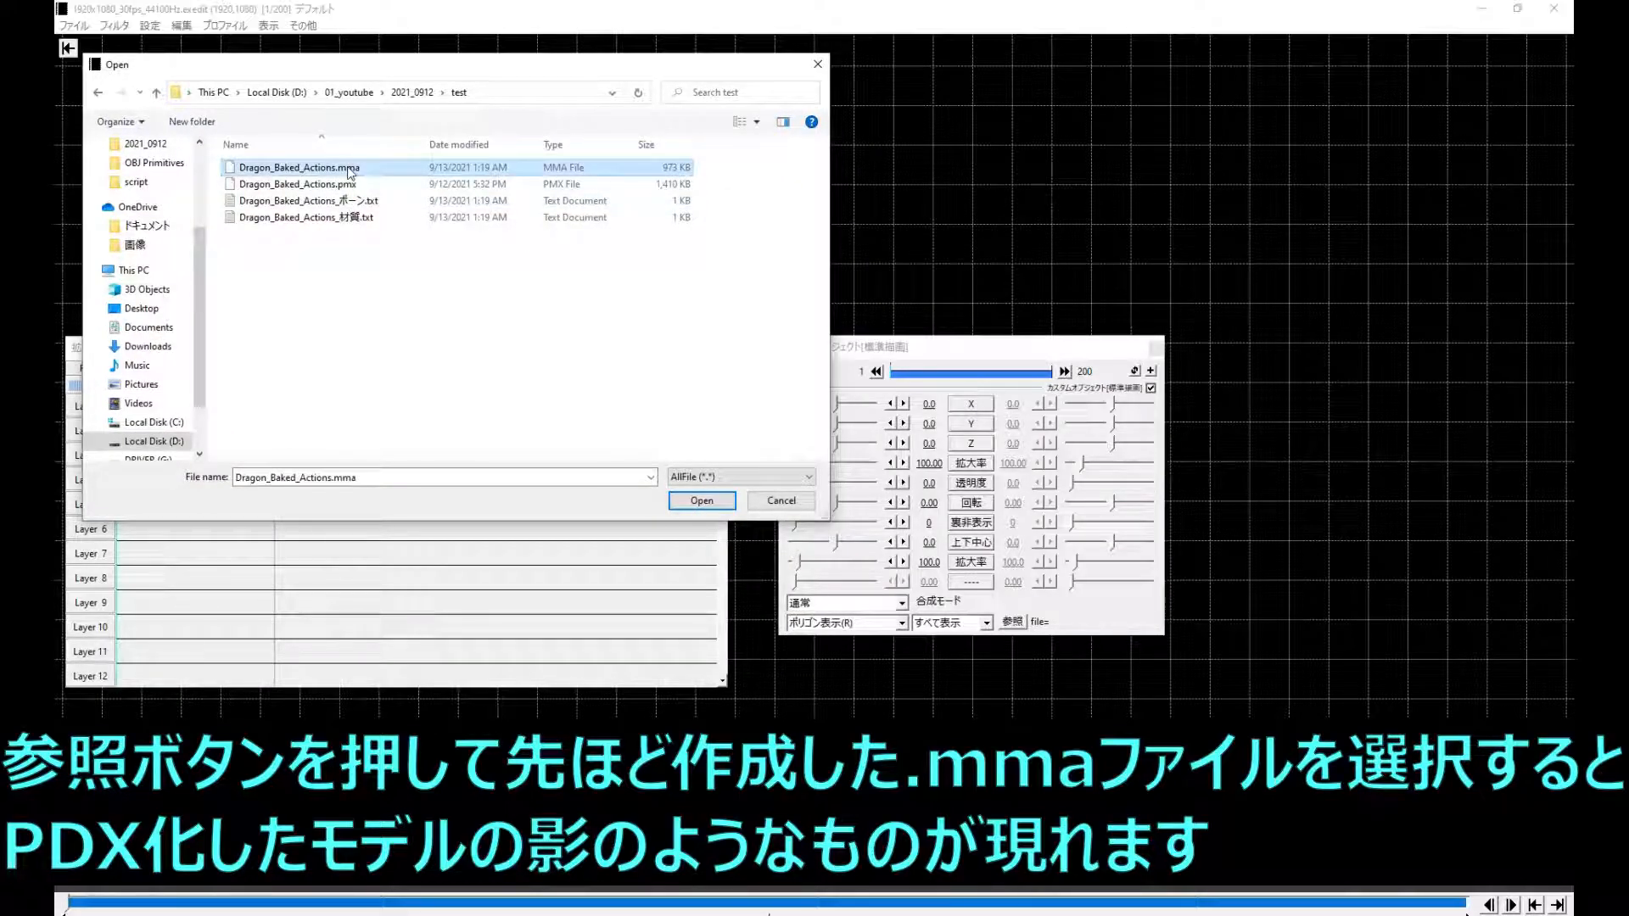
double_click(350, 170)
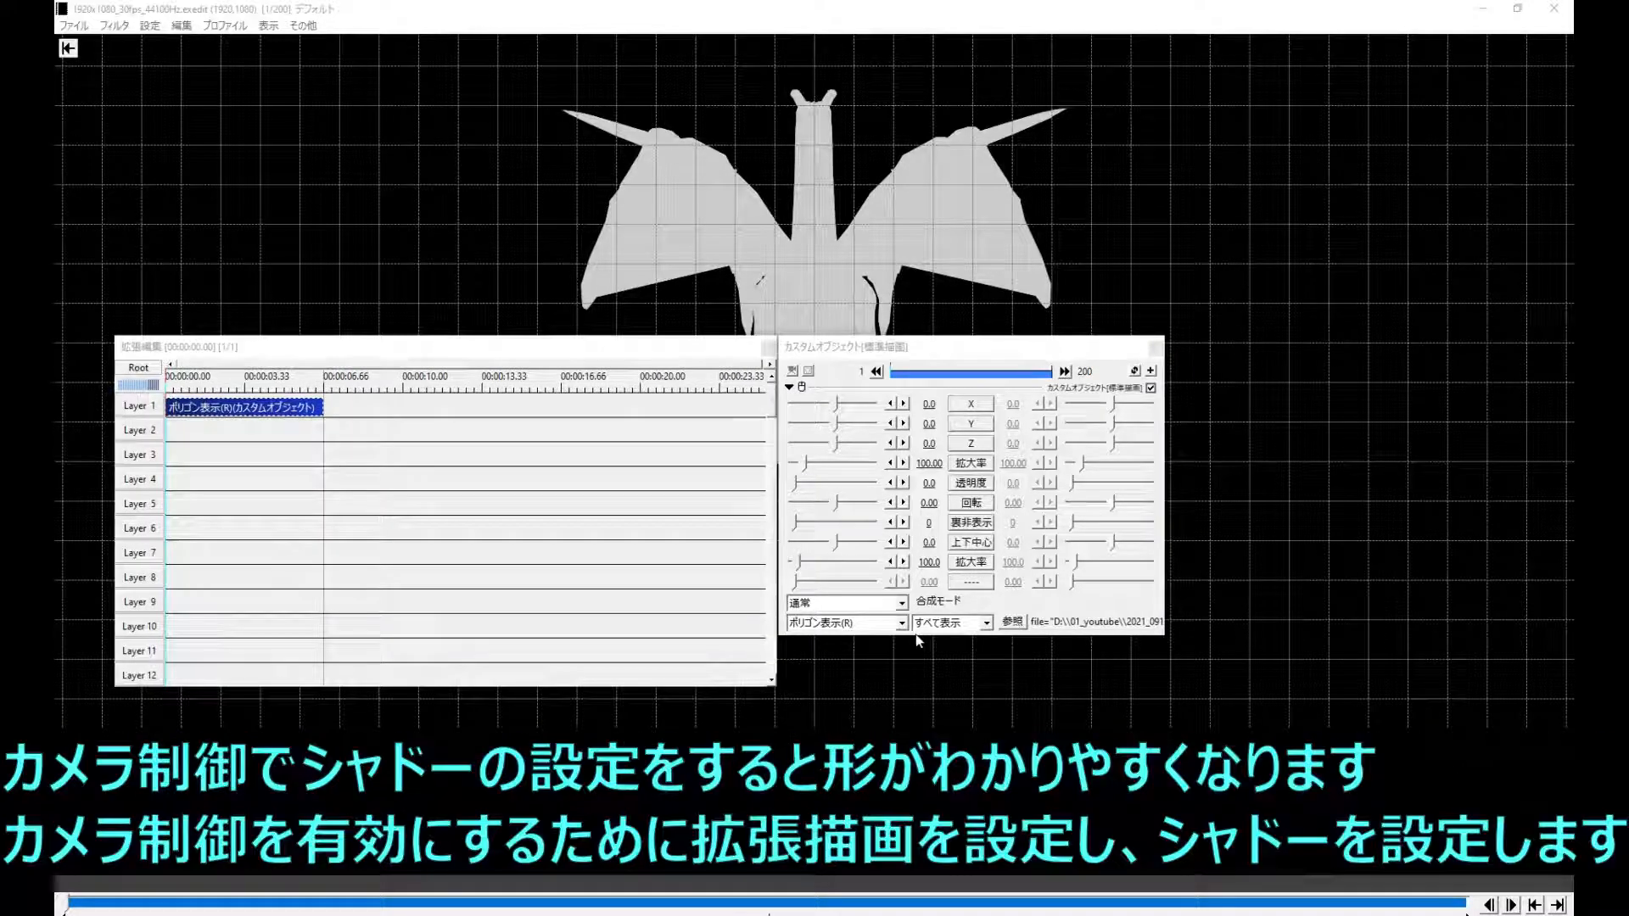
- Move the polygon object to Layer 2 and add a camera control (カメラ制御) object on Layer 1 spanning frames 1 to 200
drag(209, 408, 209, 432)
right_click(203, 410)
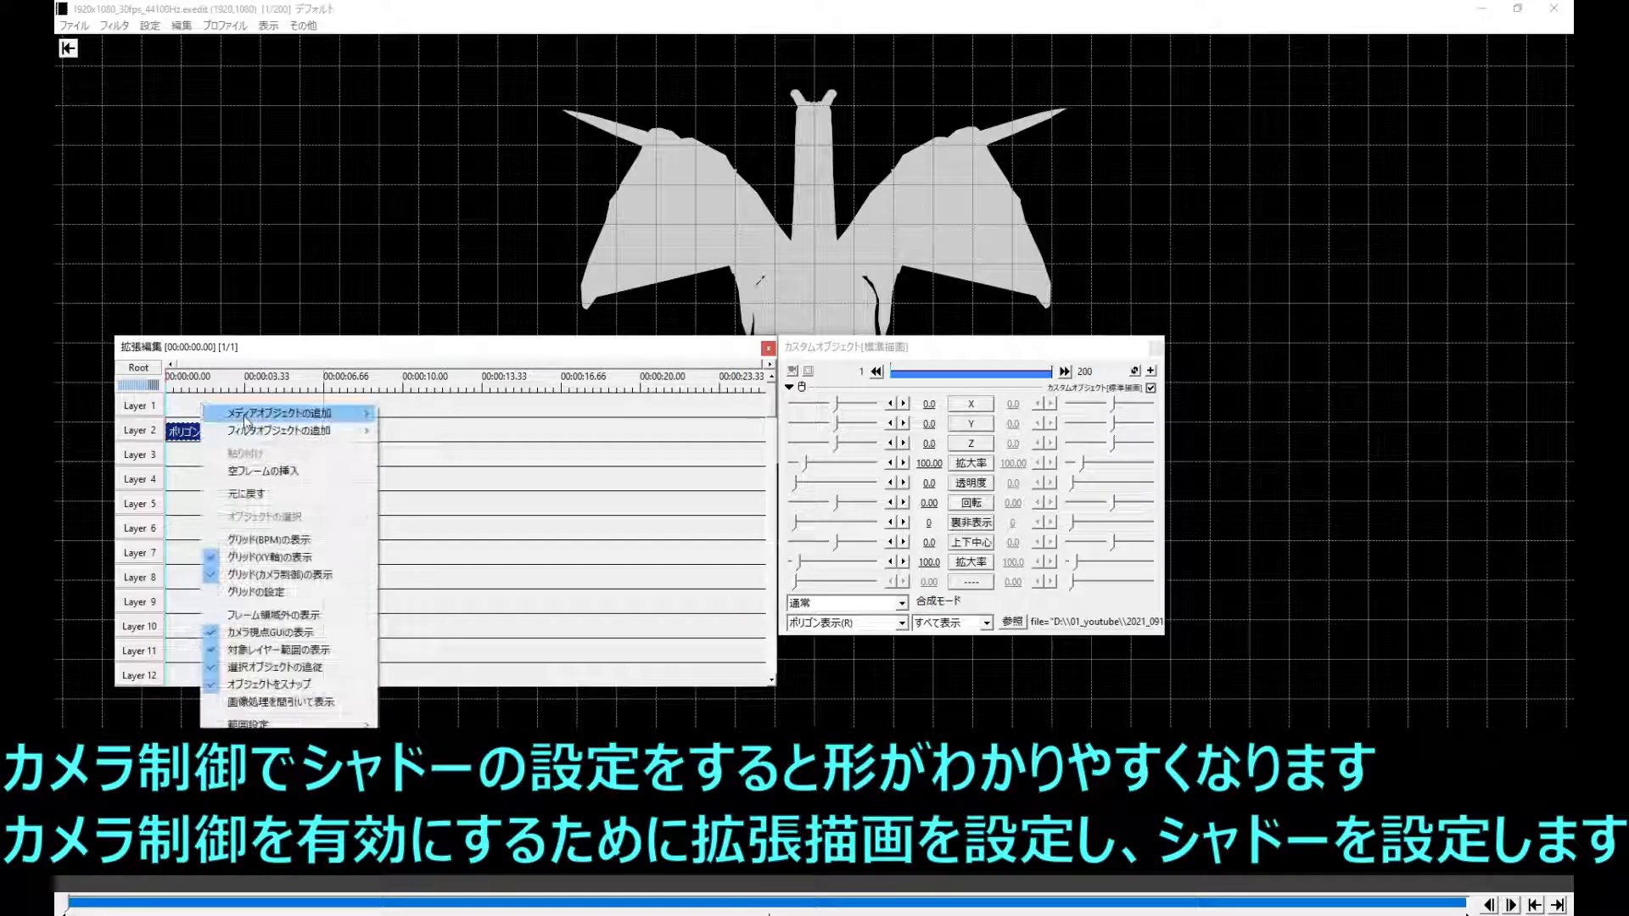
mouse_move(263, 414)
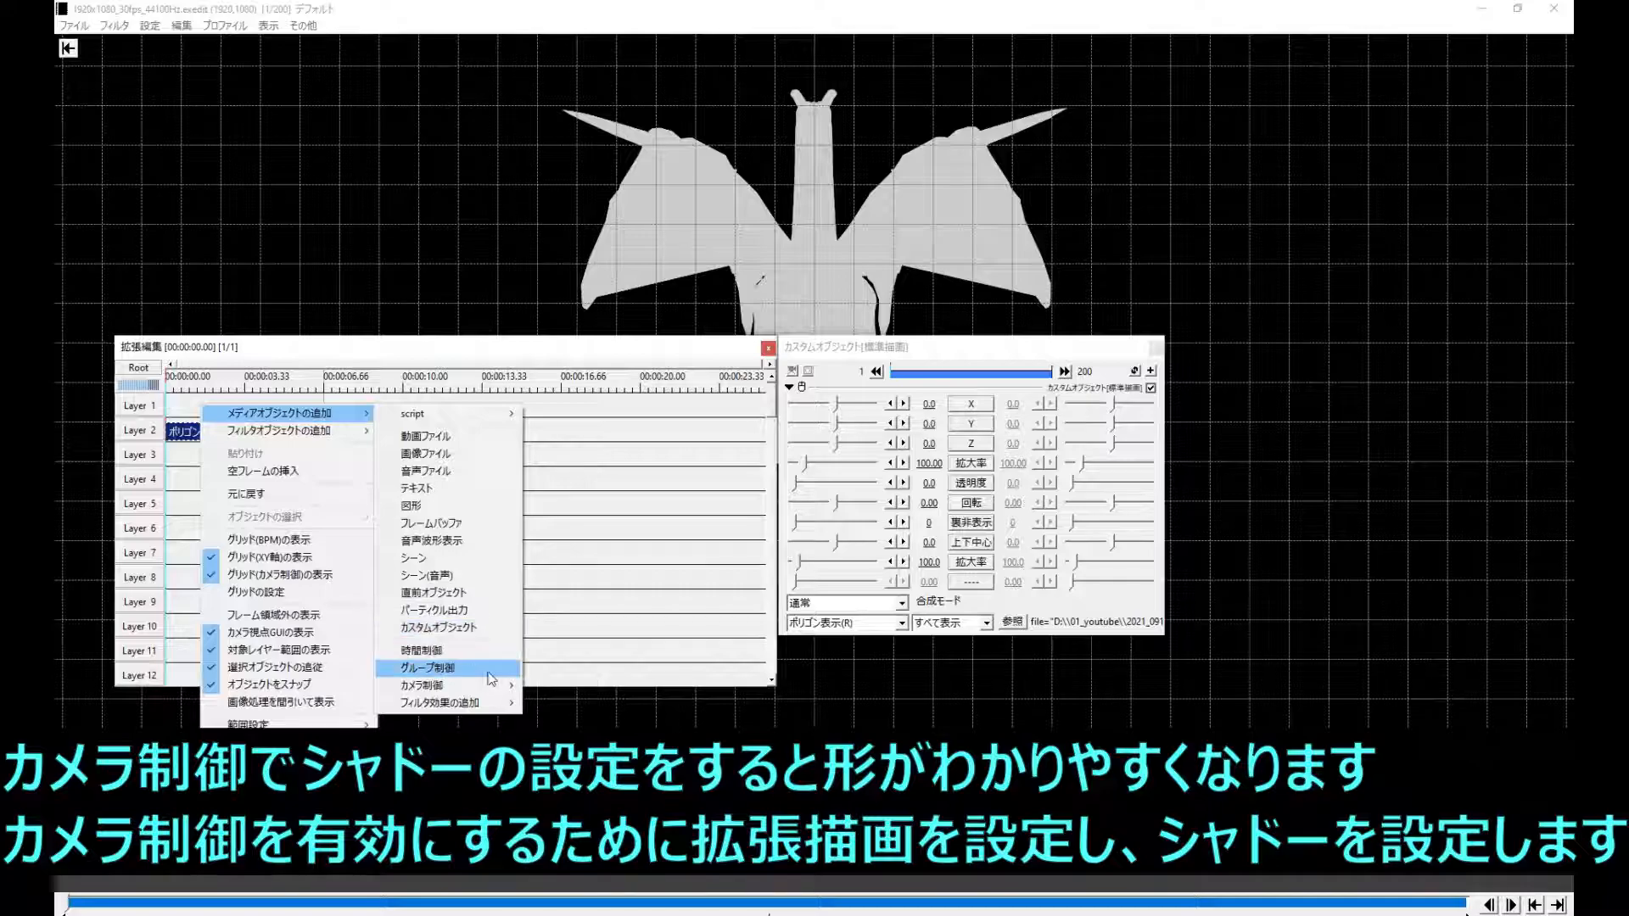
click(566, 685)
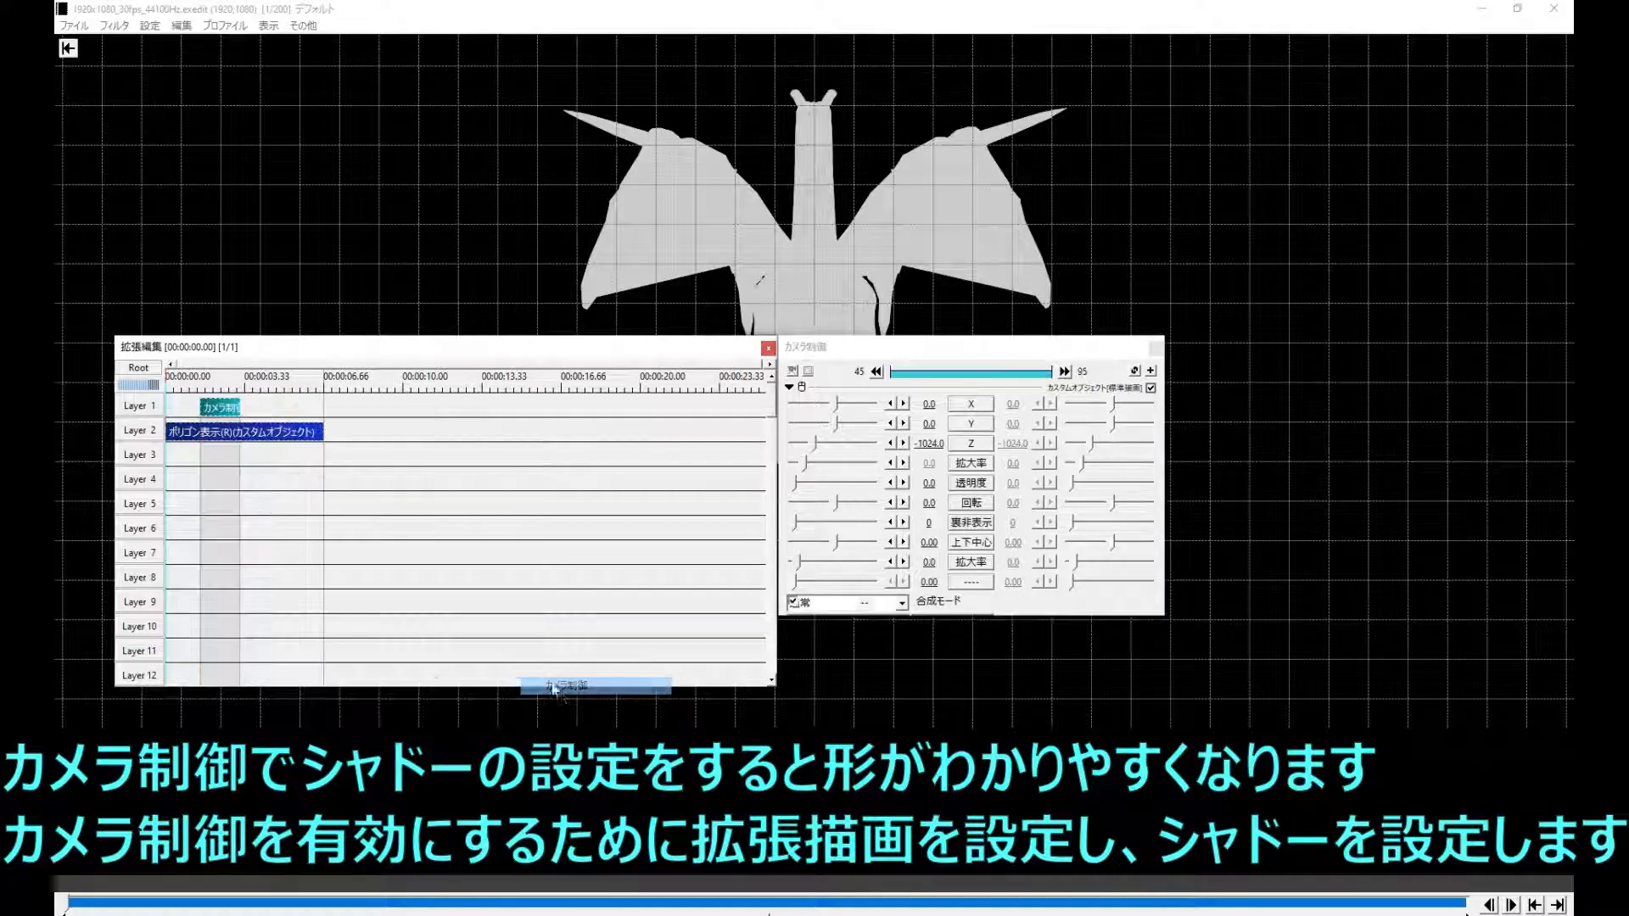
drag(240, 401, 323, 402)
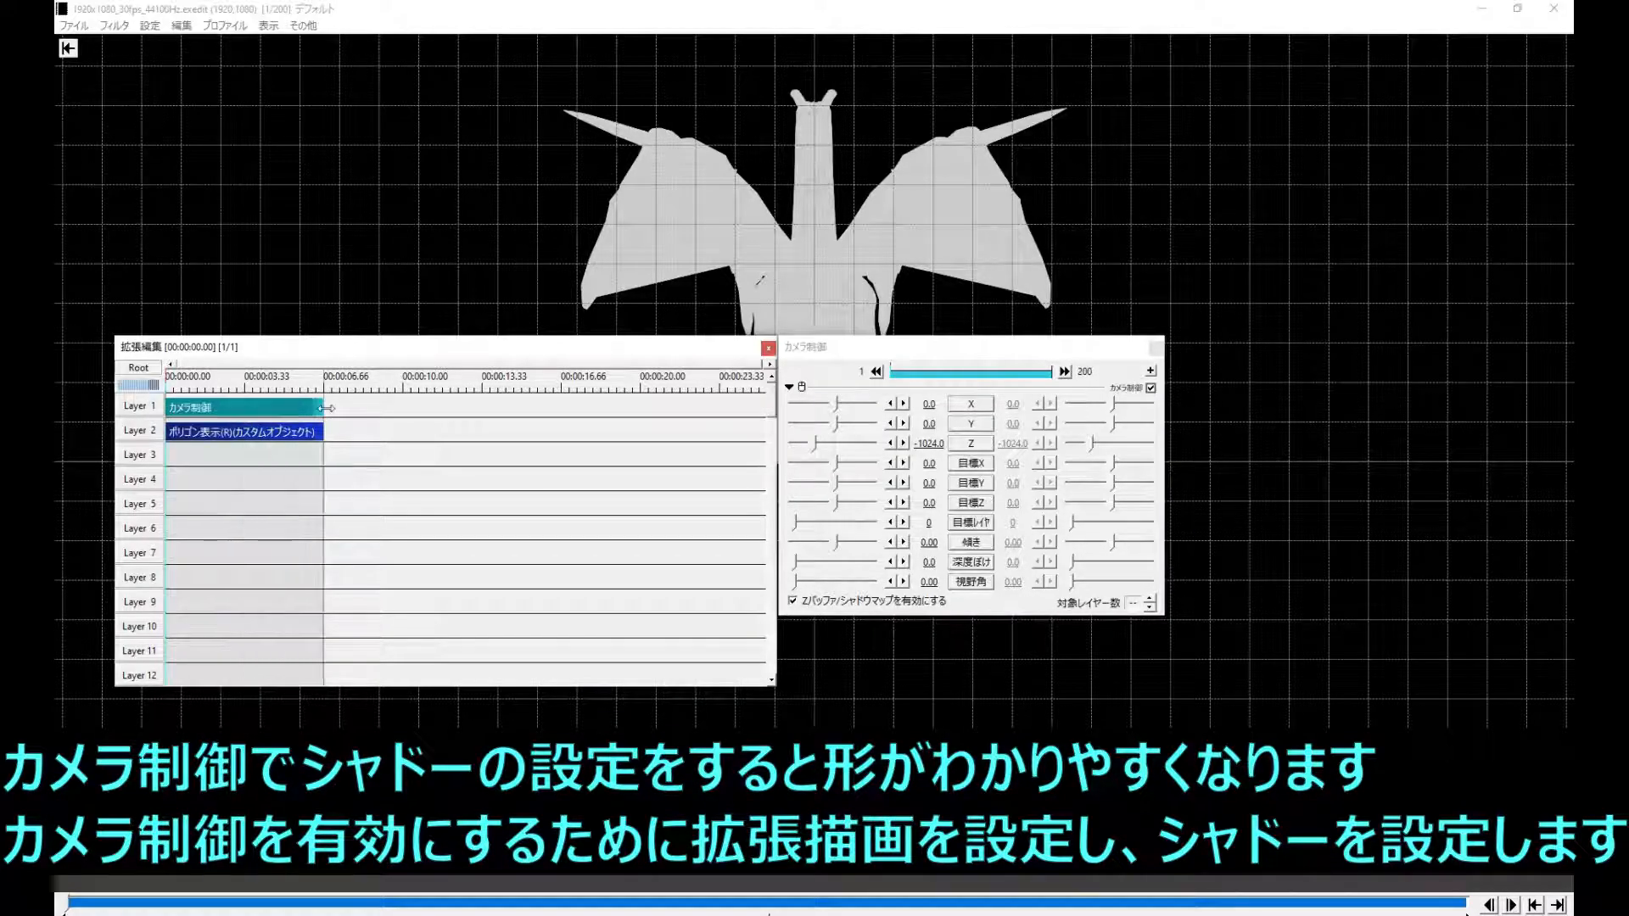
- Switch the Layer 2 polygon object's drawing mode to extended drawing (拡張描画)
click(291, 432)
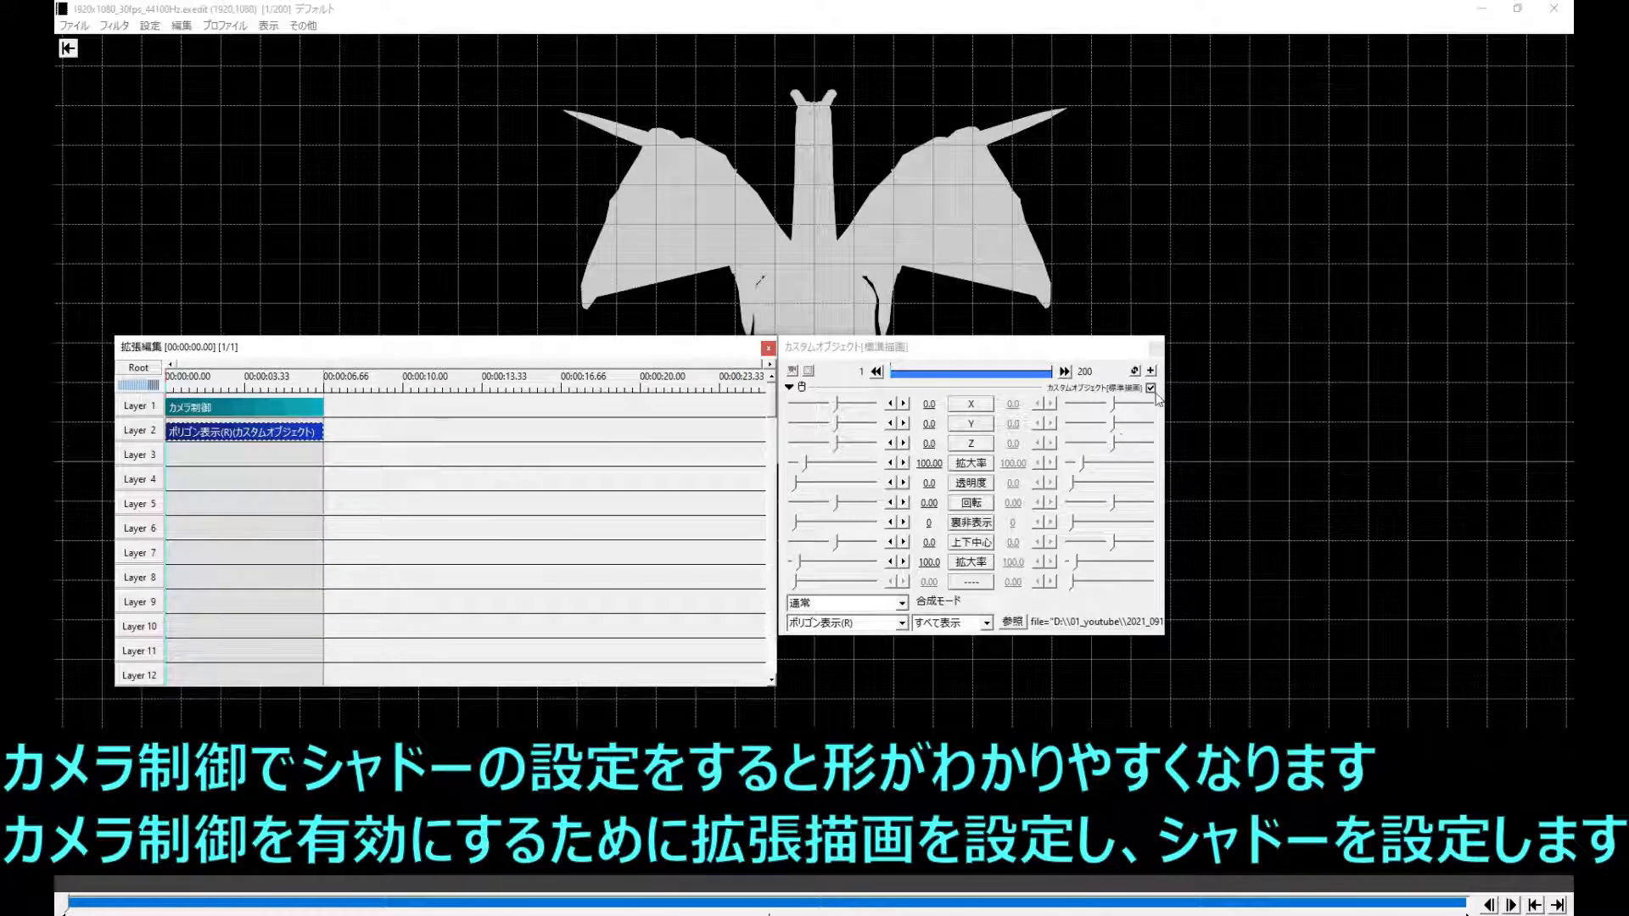
click(1134, 372)
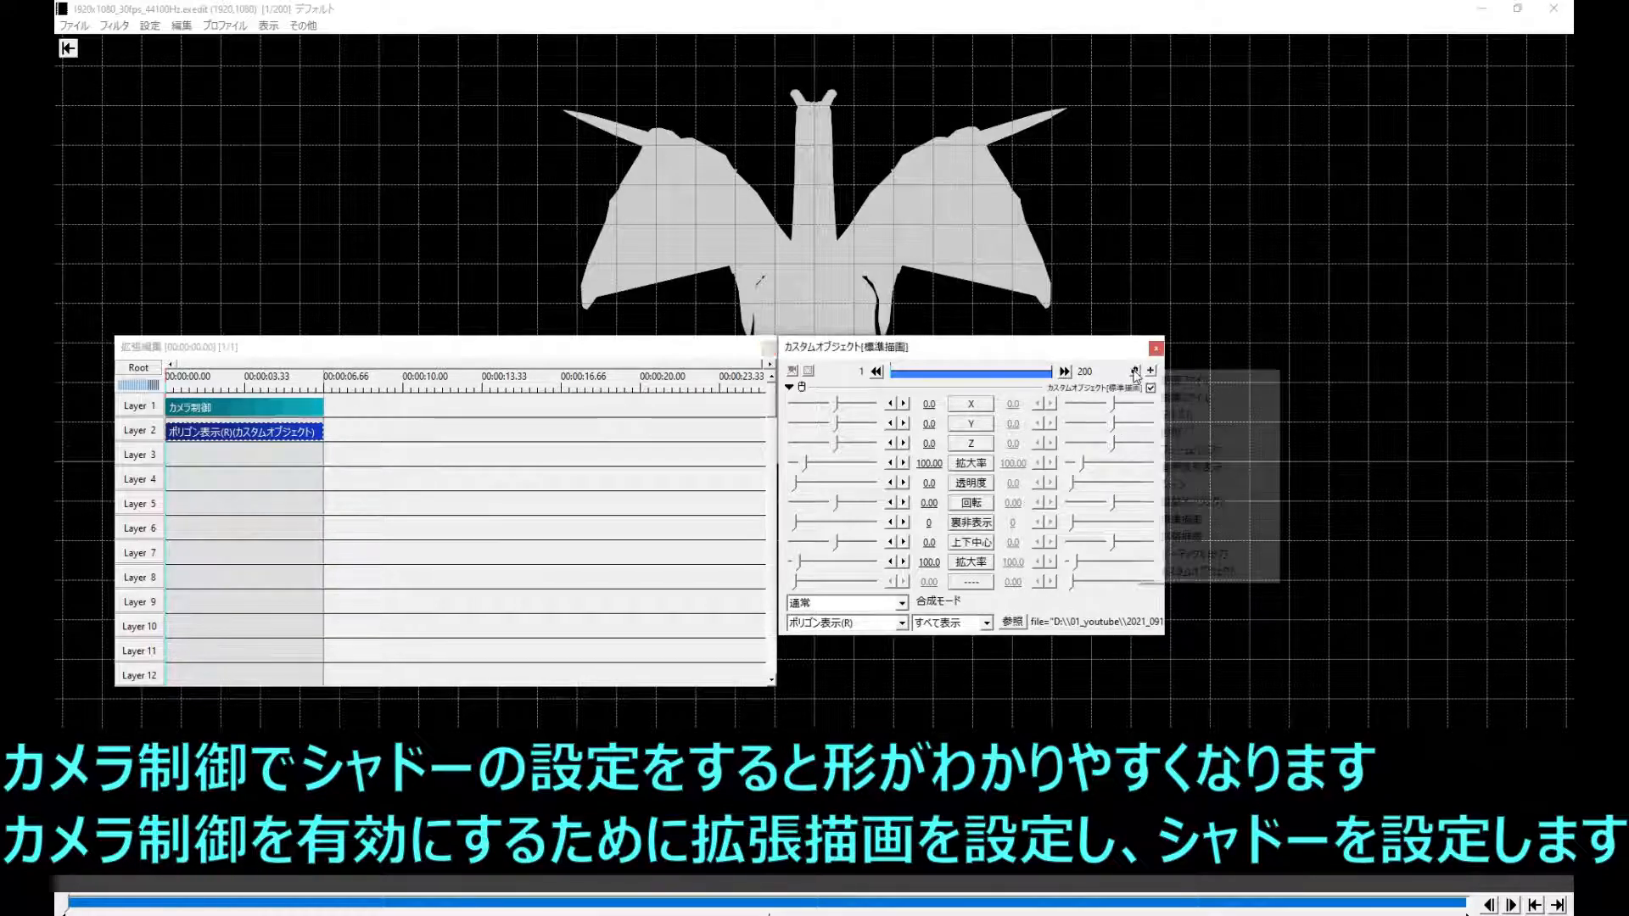
click(1193, 539)
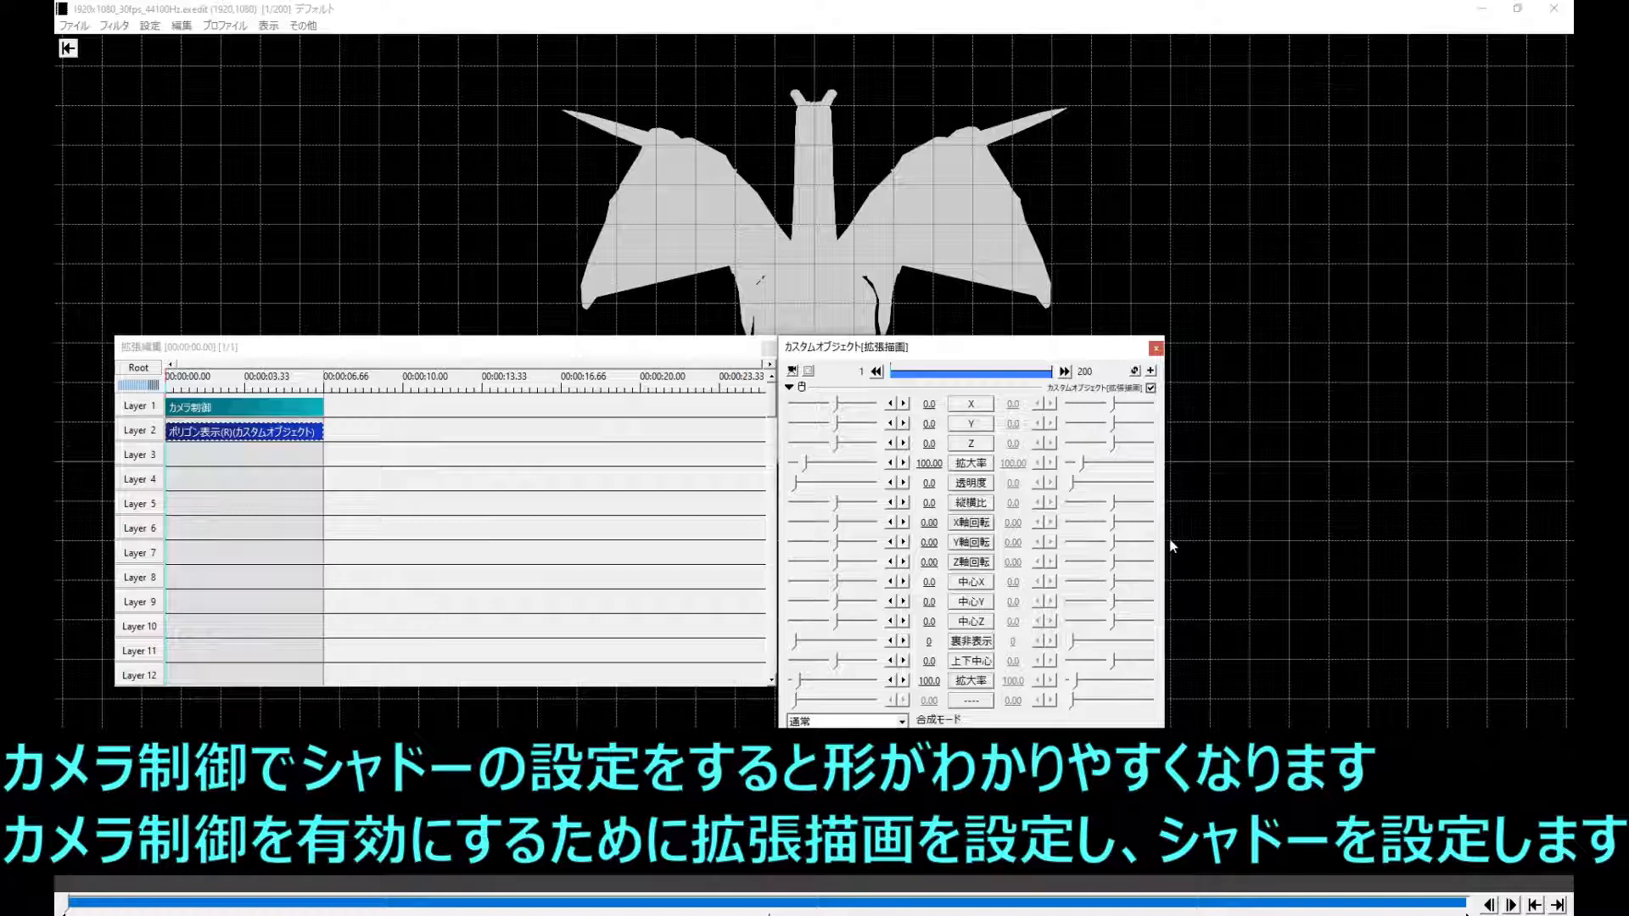
click(298, 435)
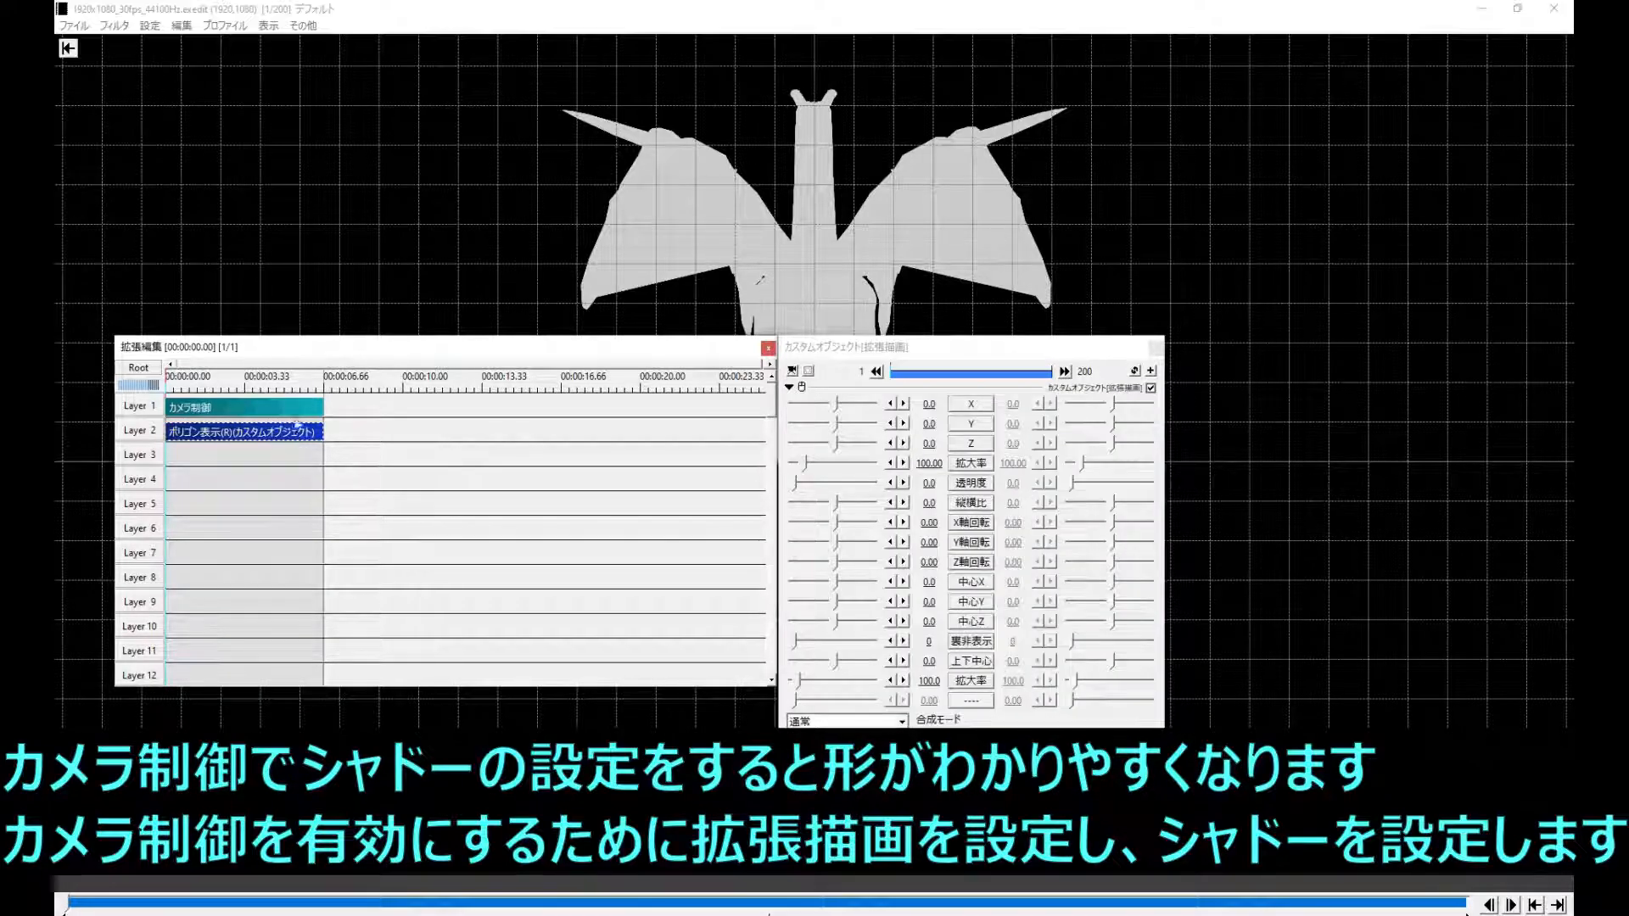
- Add the shadow effect シャドー(カメラ制御) to the camera control object and set its density (濃さ) to 100
click(292, 407)
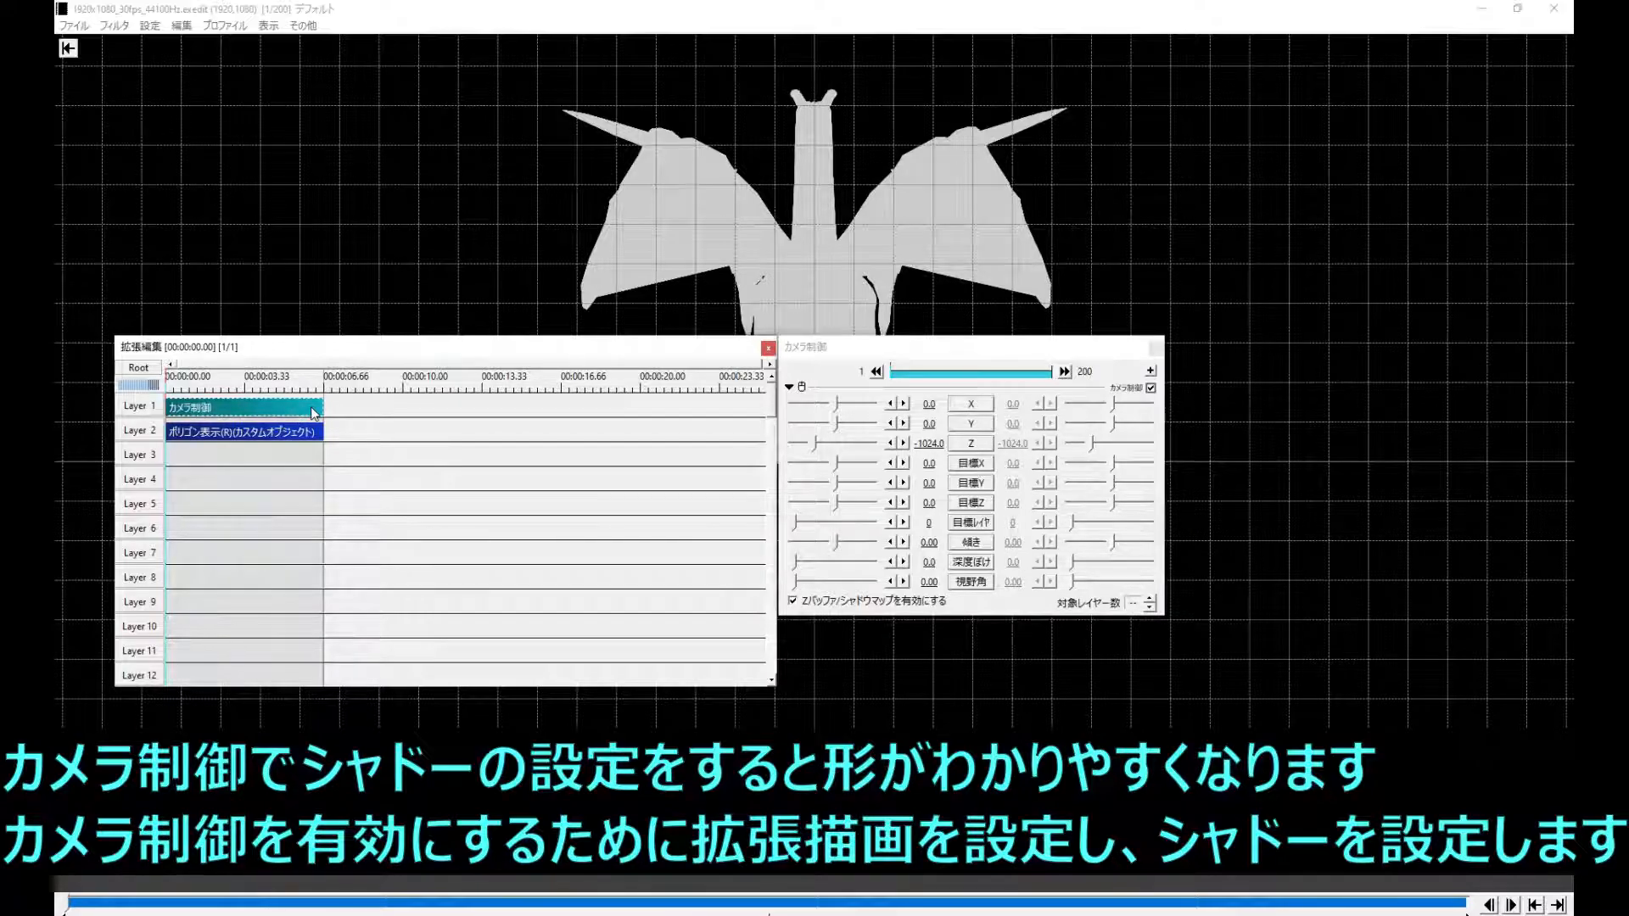
click(1158, 371)
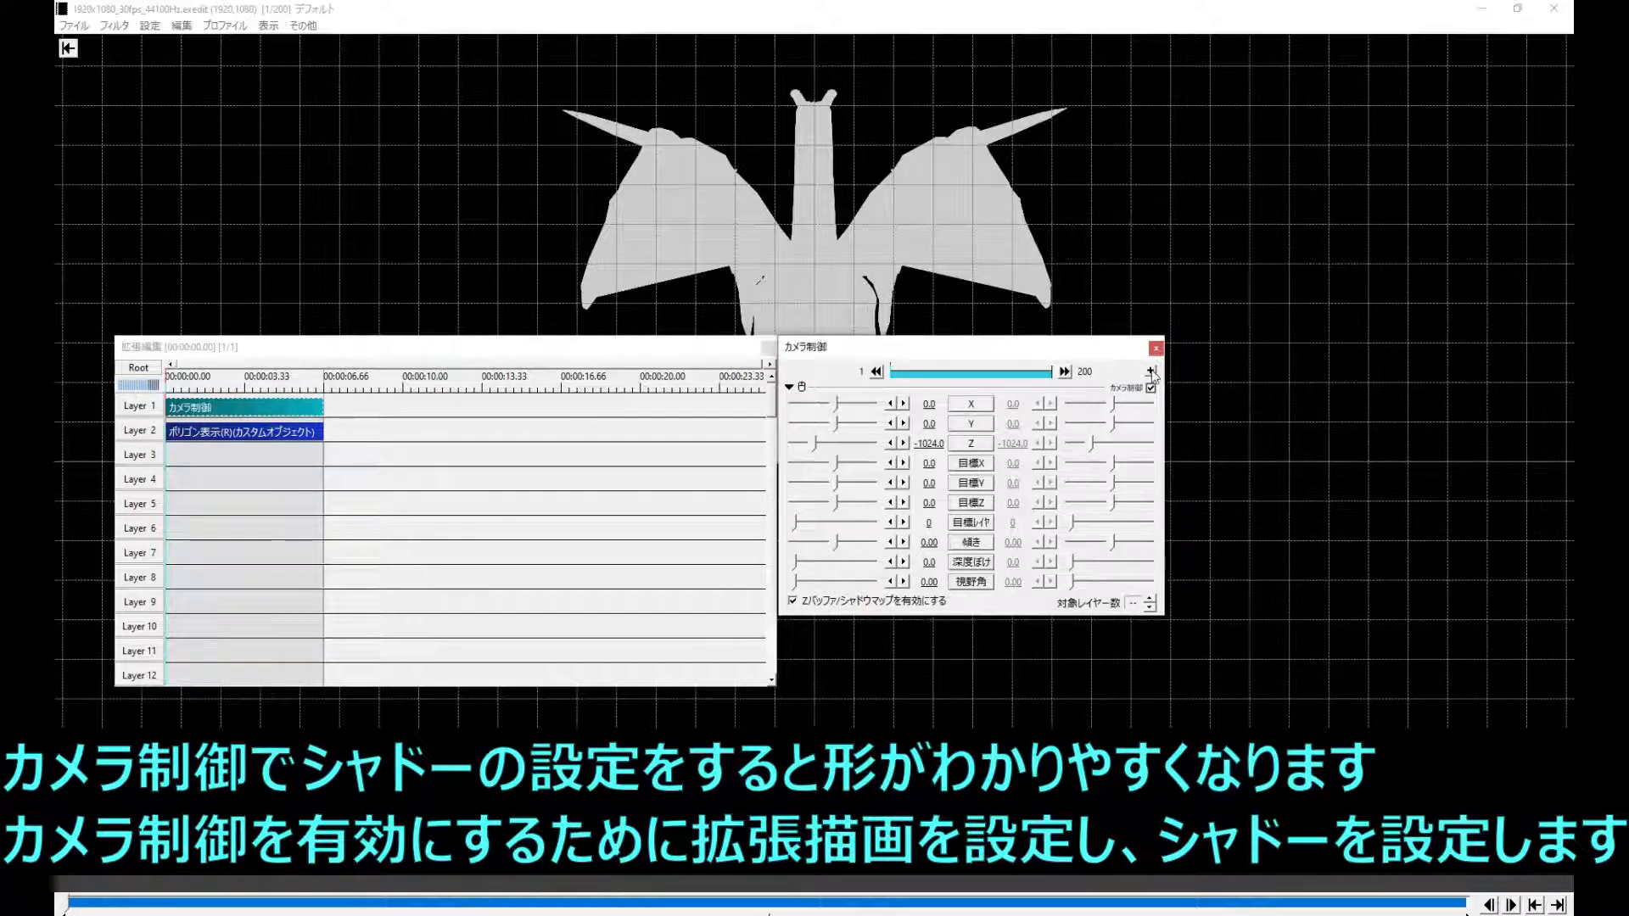
click(1151, 372)
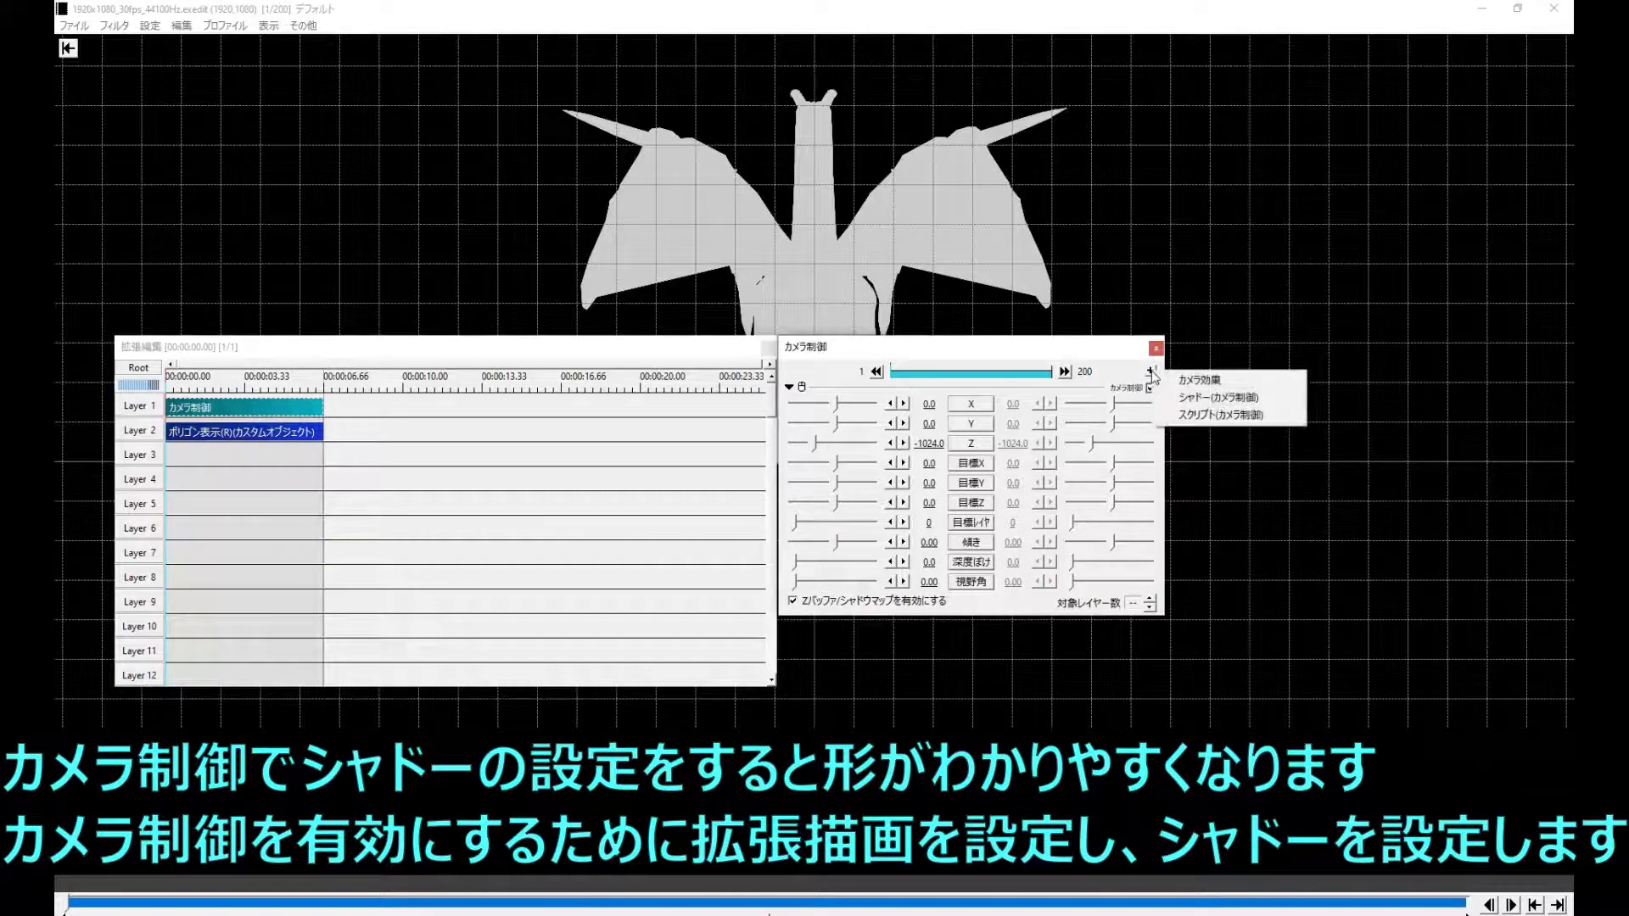
click(1184, 396)
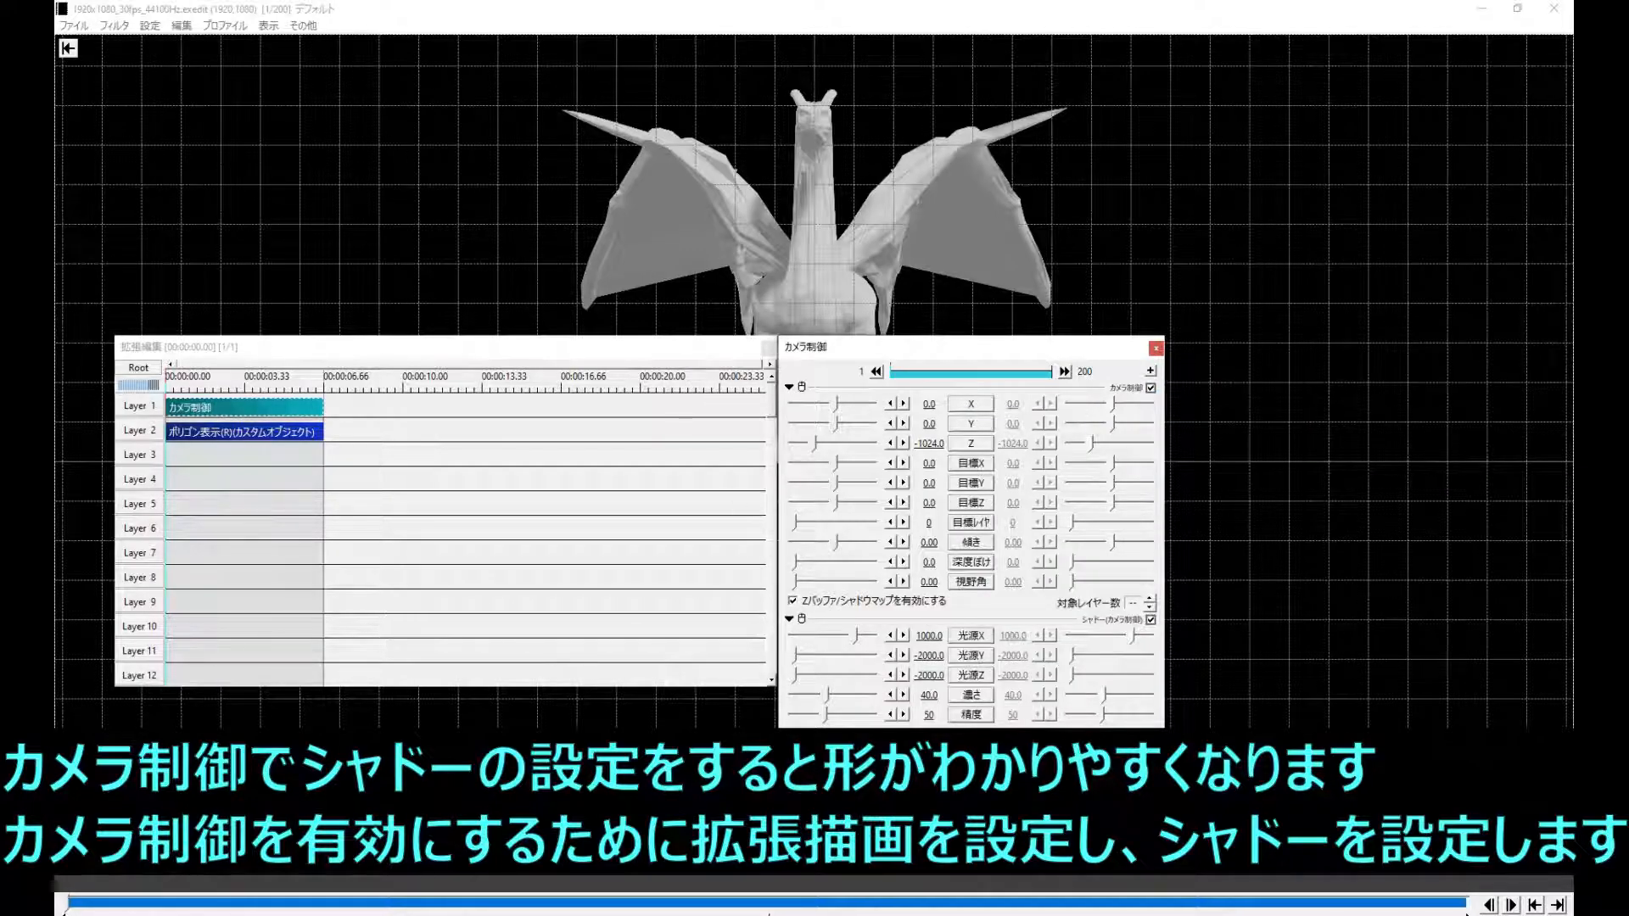
drag(830, 700, 886, 694)
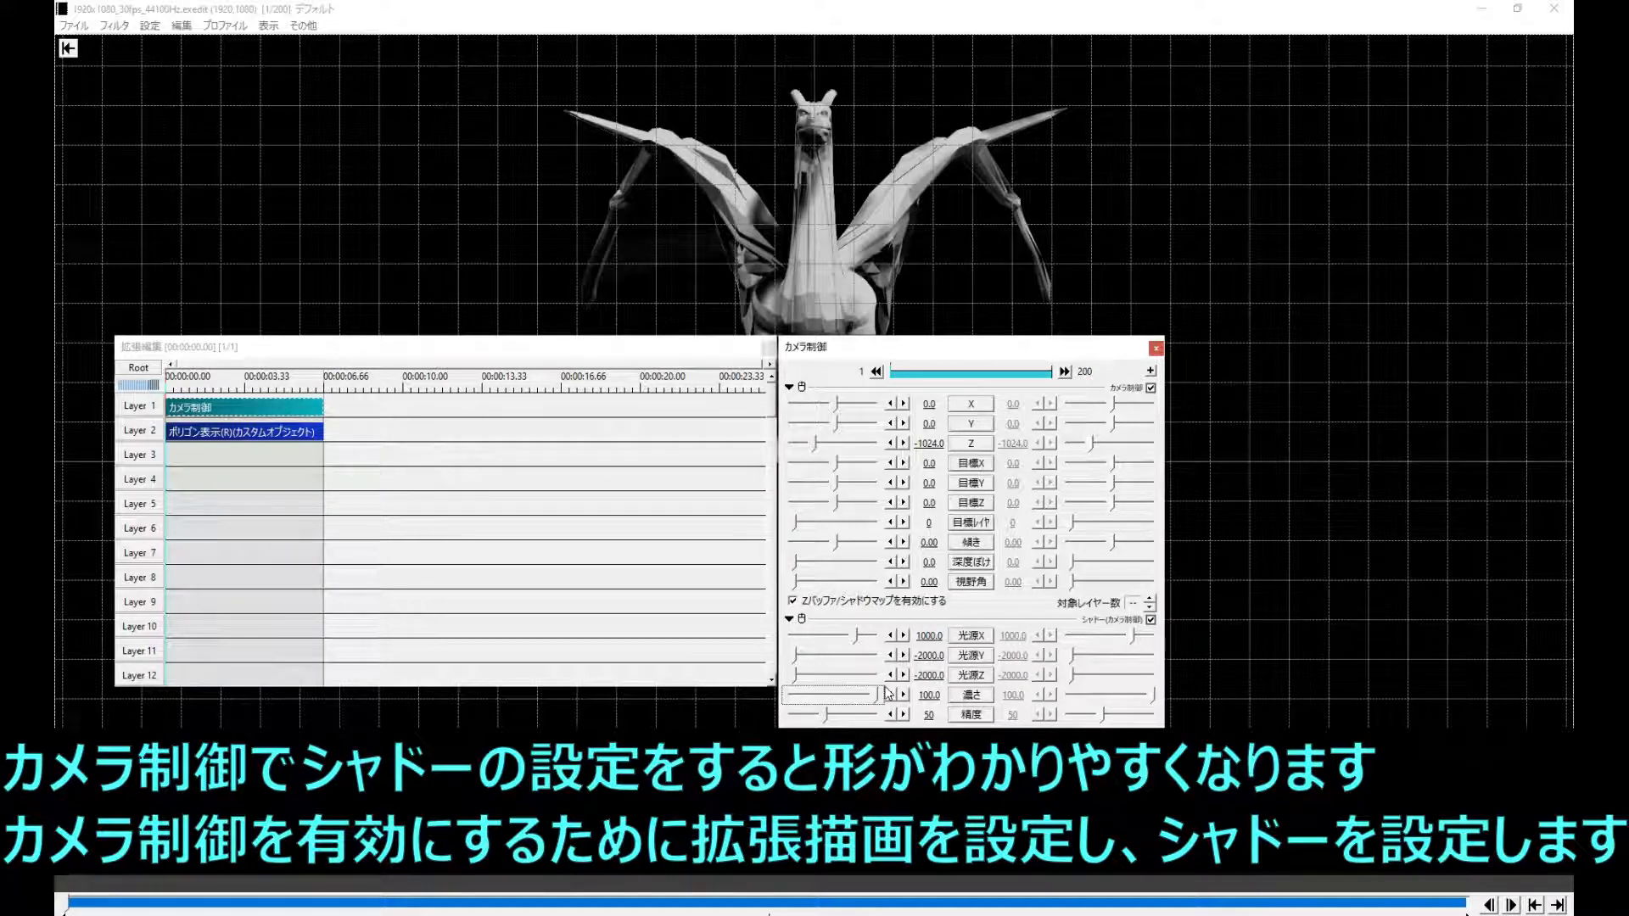
- With the dragon unobstructed by windows, set the camera X to about 990.3 and the shadow light source to about Y -1262.1, Z 485.4
drag(971, 349, 1333, 105)
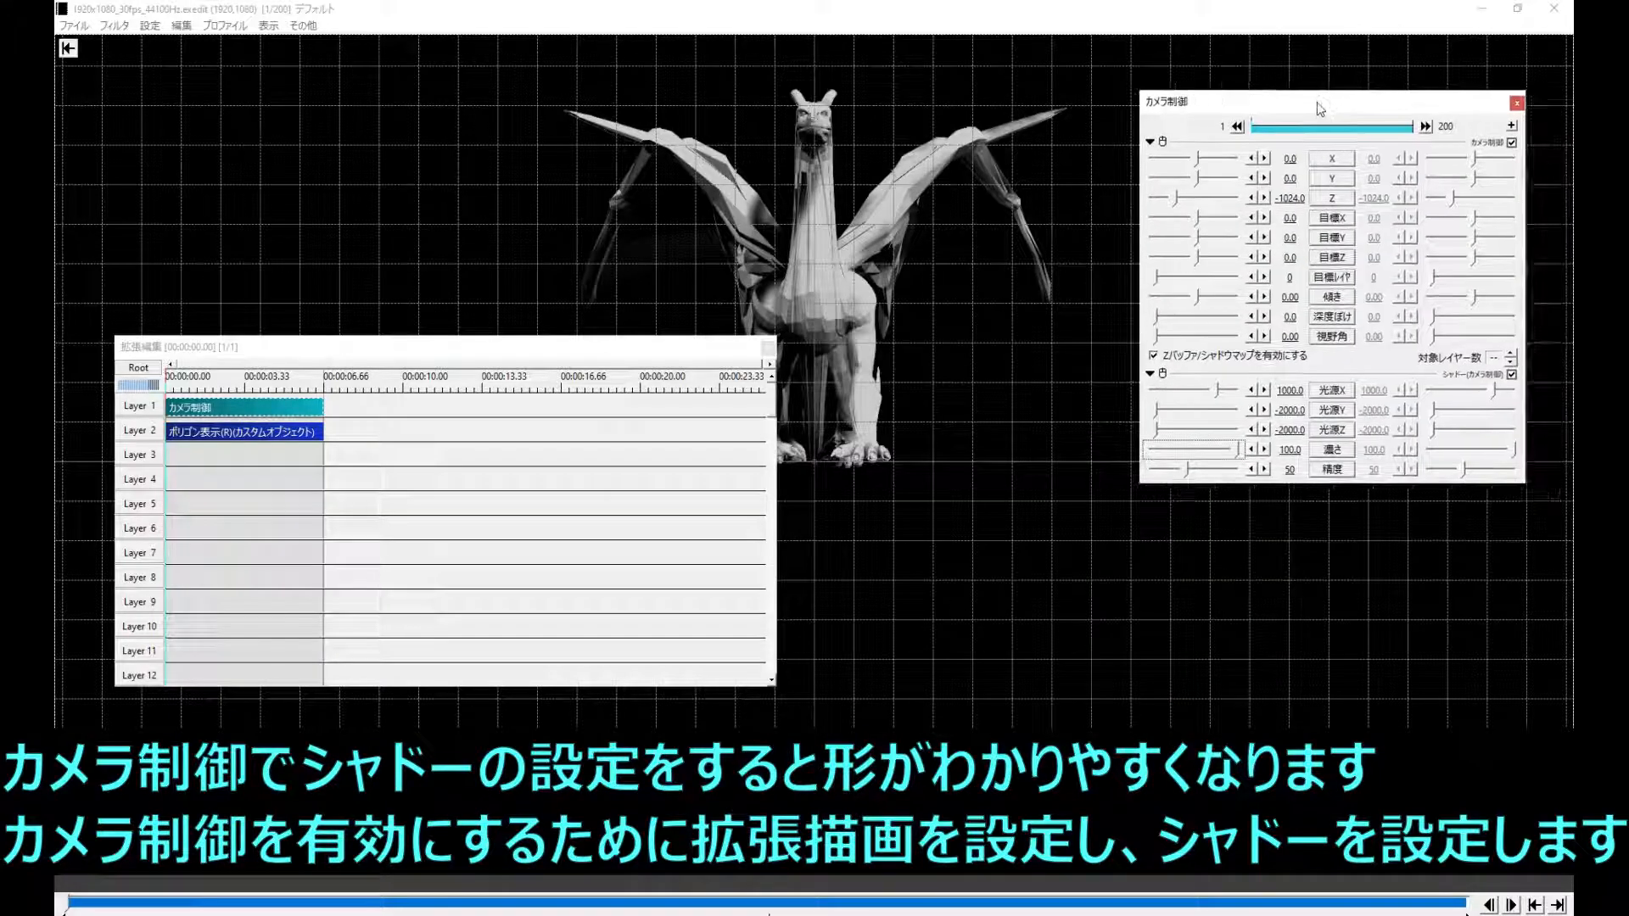
drag(538, 347, 196, 351)
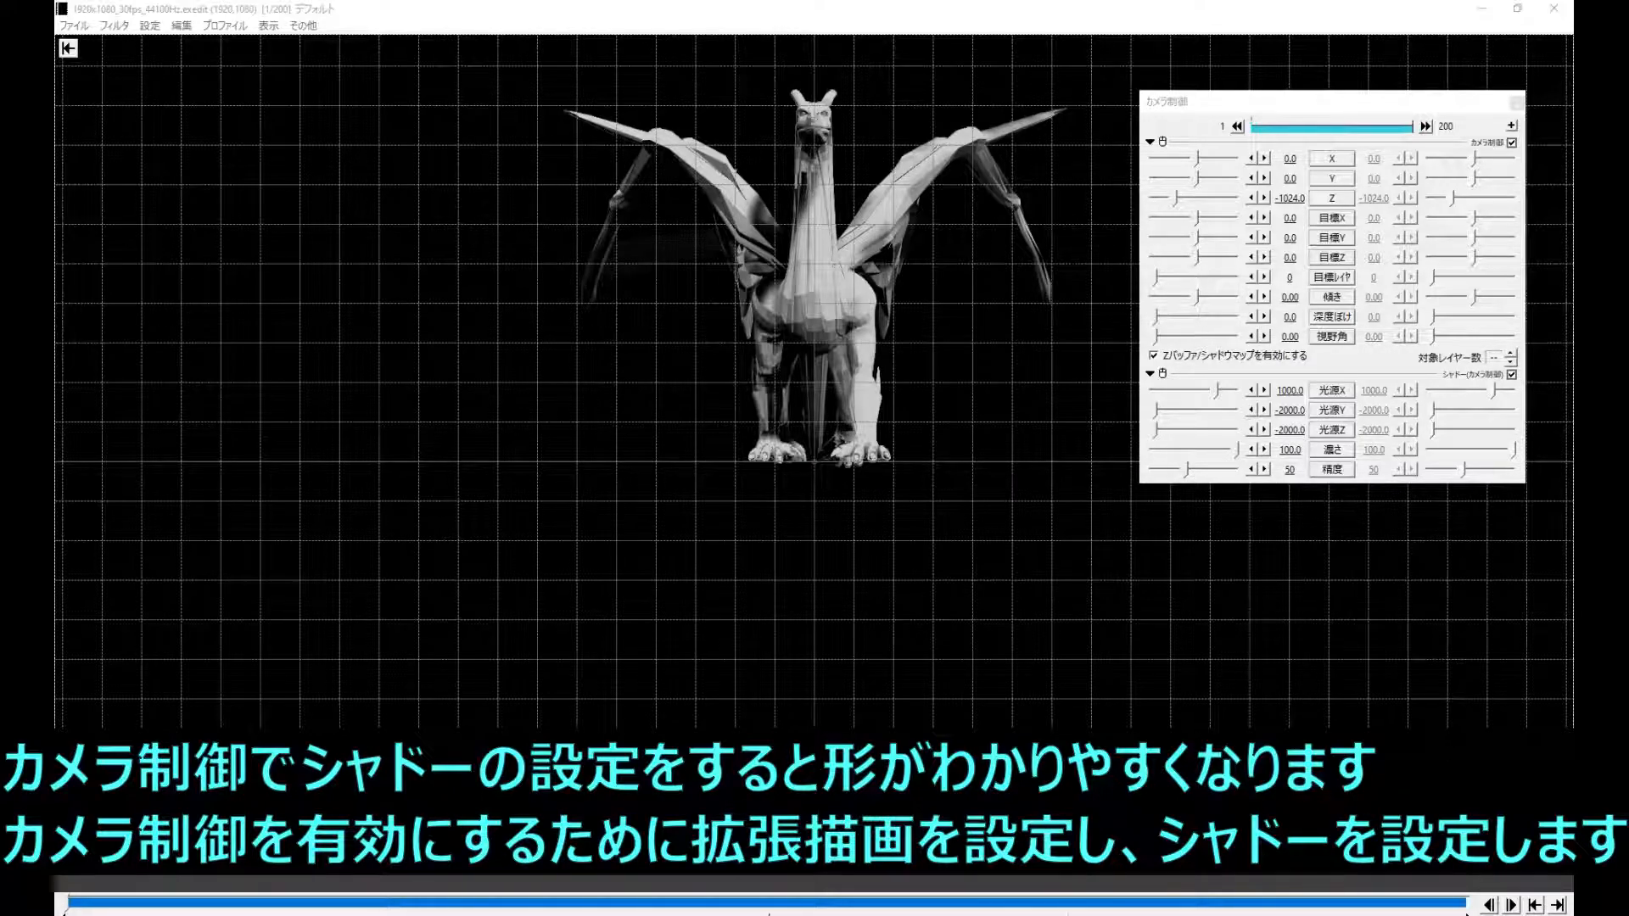
drag(1196, 158, 1218, 160)
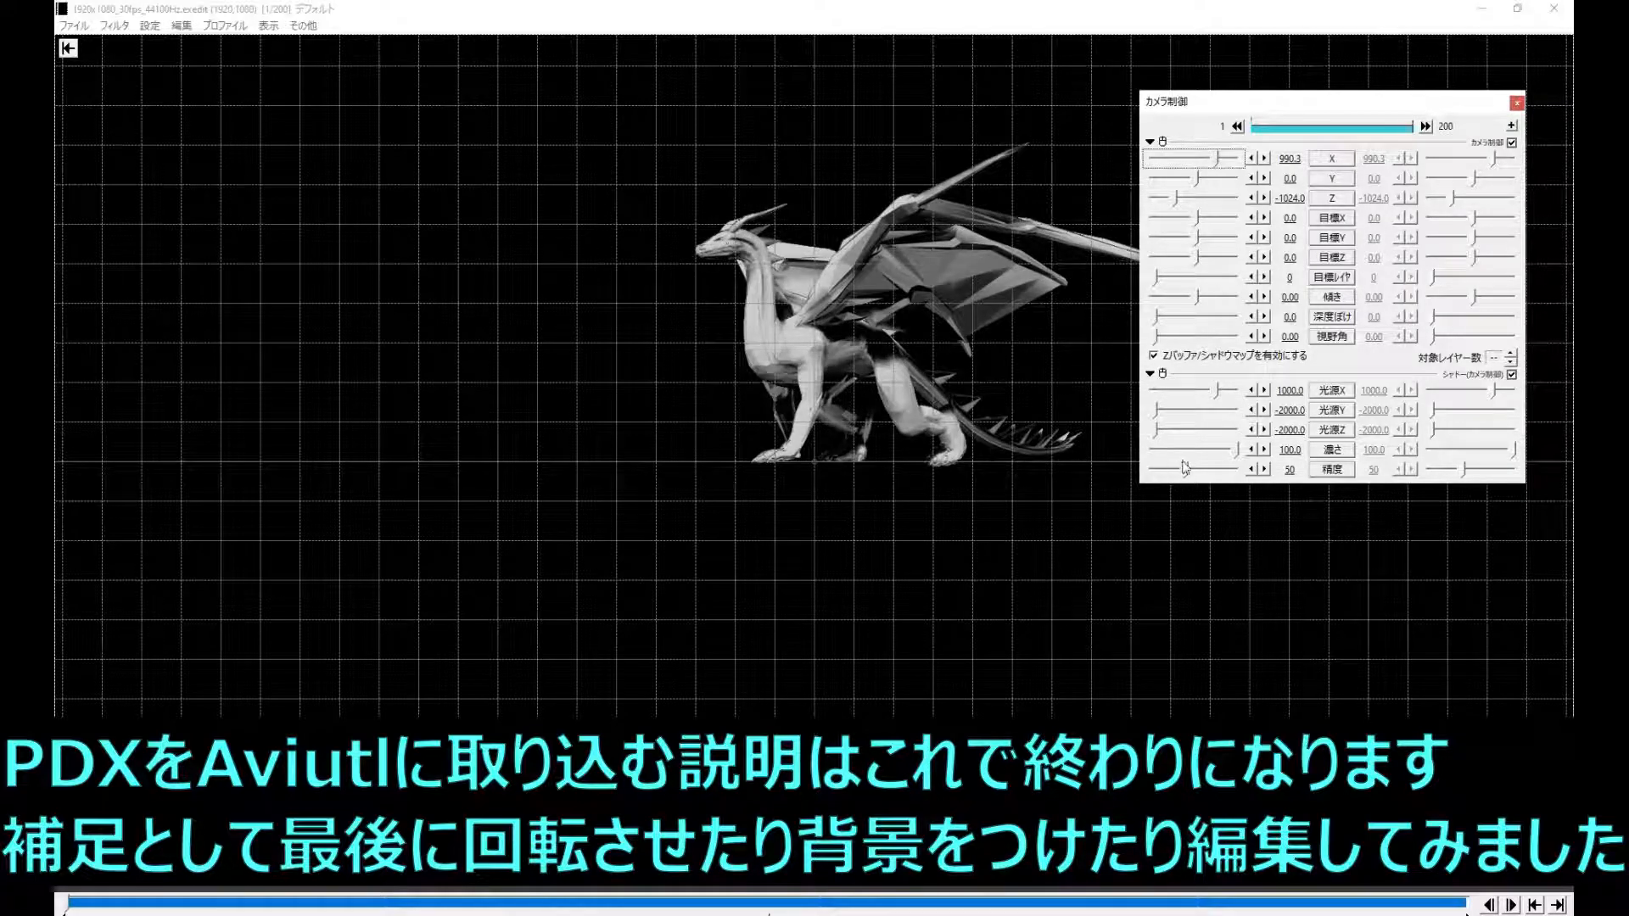
mouse_move(1161, 438)
mouse_down()
mouse_move(1235, 430)
mouse_move(1169, 415)
mouse_up()
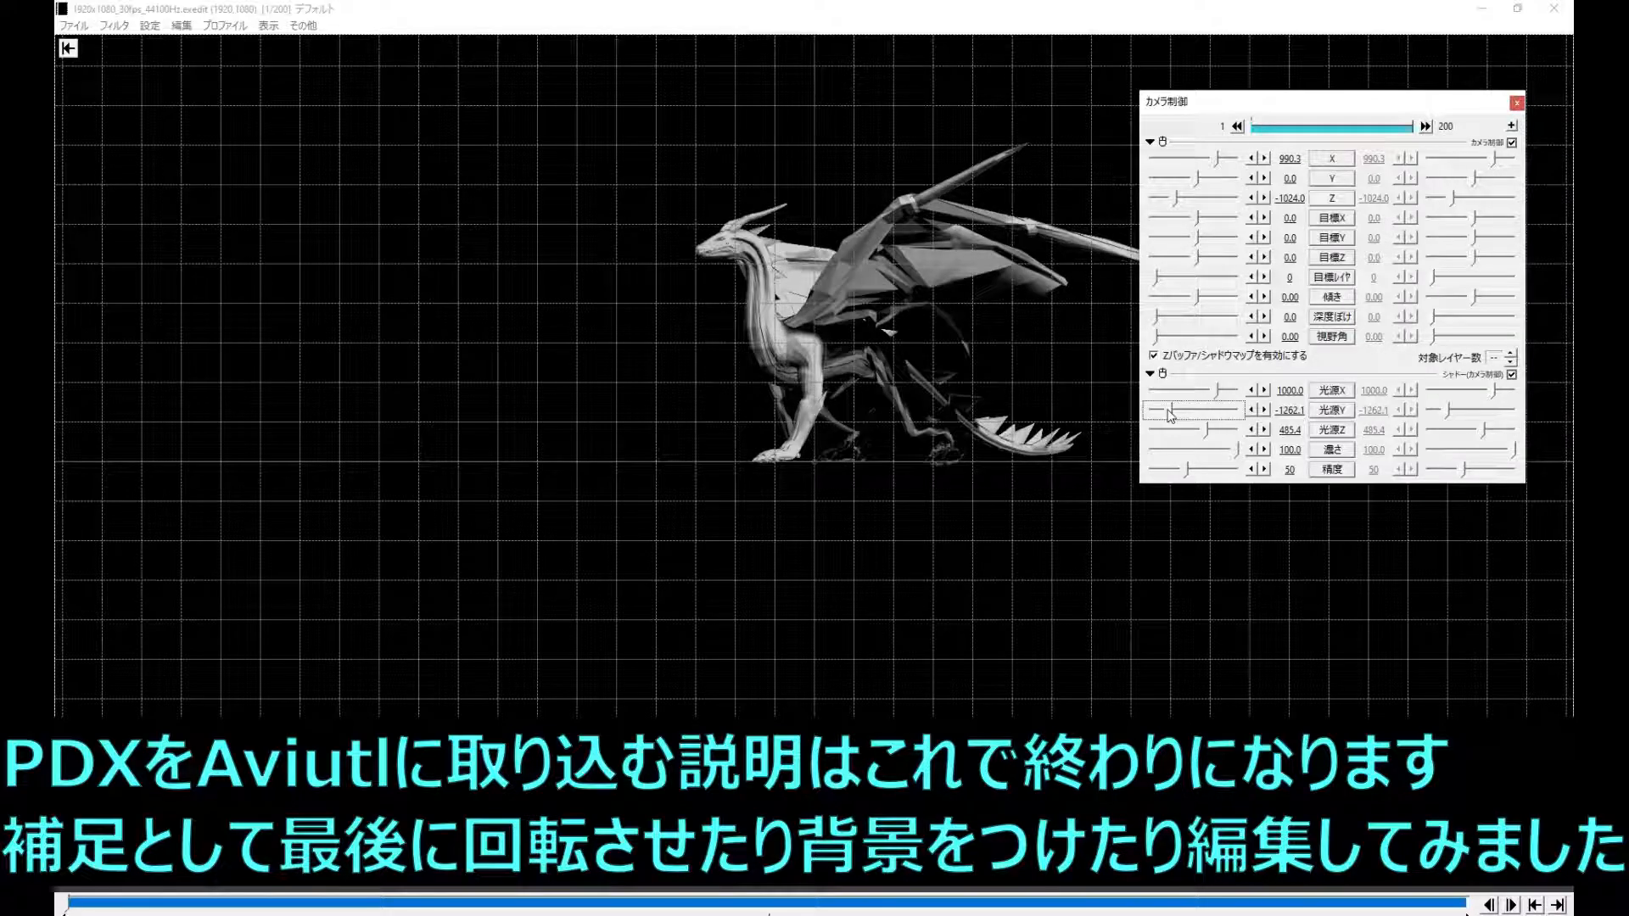